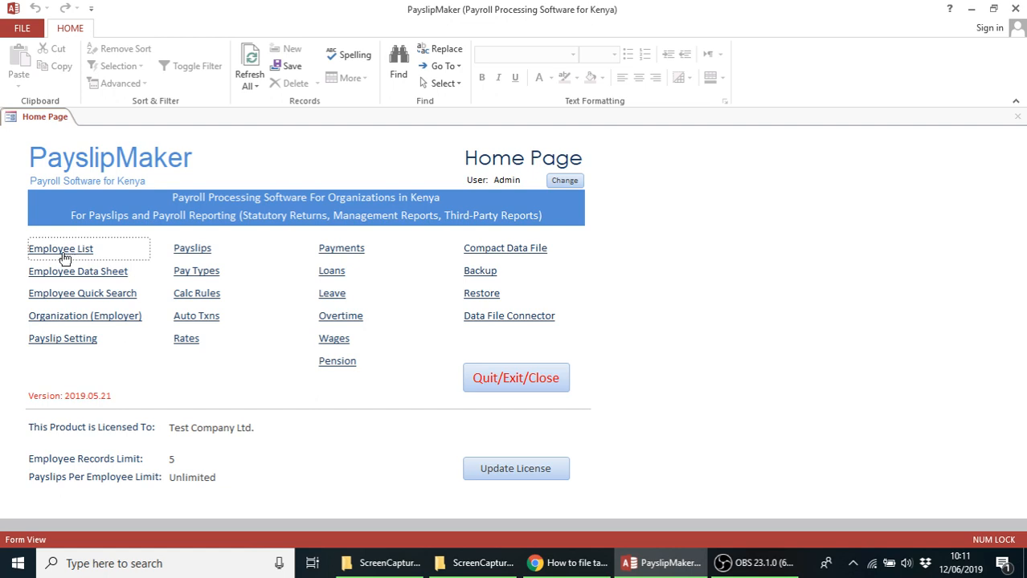
Open the Employee List from the Home Page to see the three employee records
left_click(67, 255)
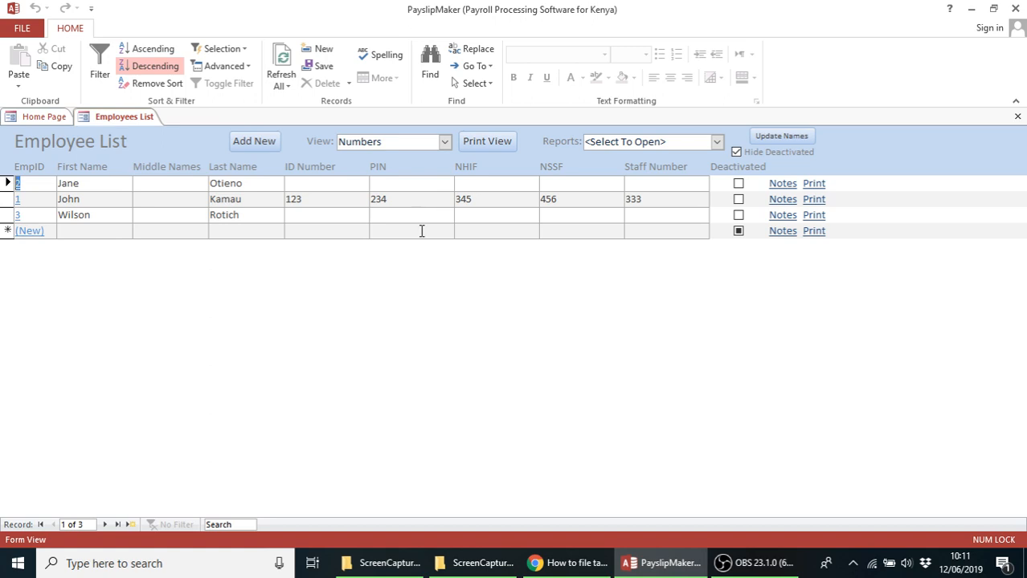
Enter the missing tax PINs for the first and third employees and save the rows
left_click(378, 184)
type("456")
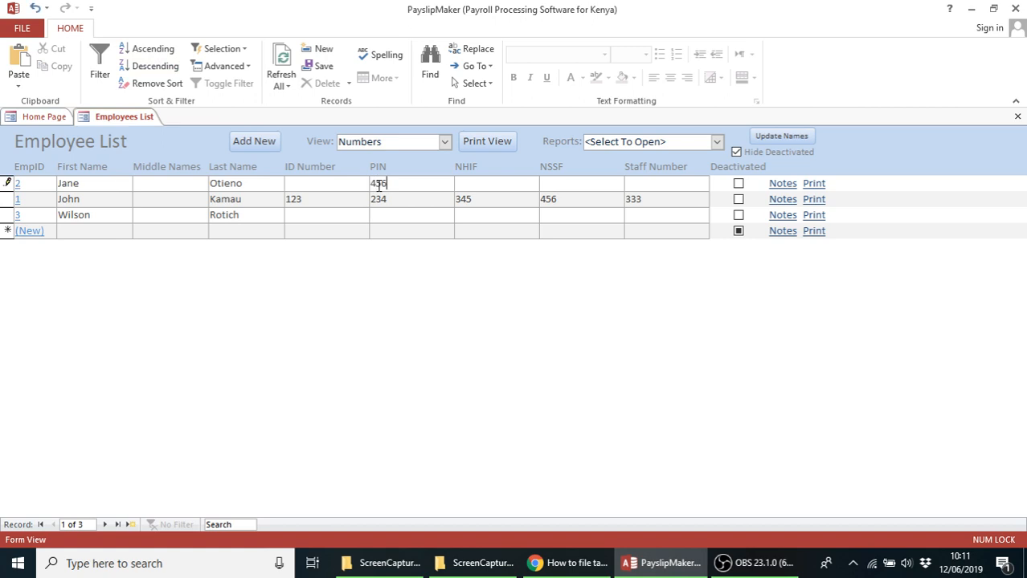
left_click(377, 215)
type("789")
left_click(381, 233)
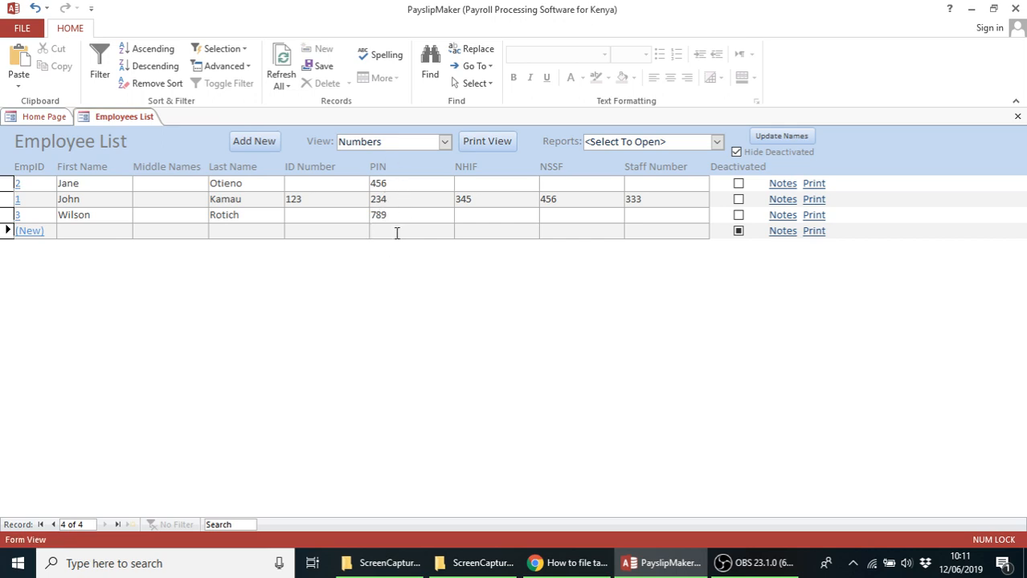
left_click(445, 143)
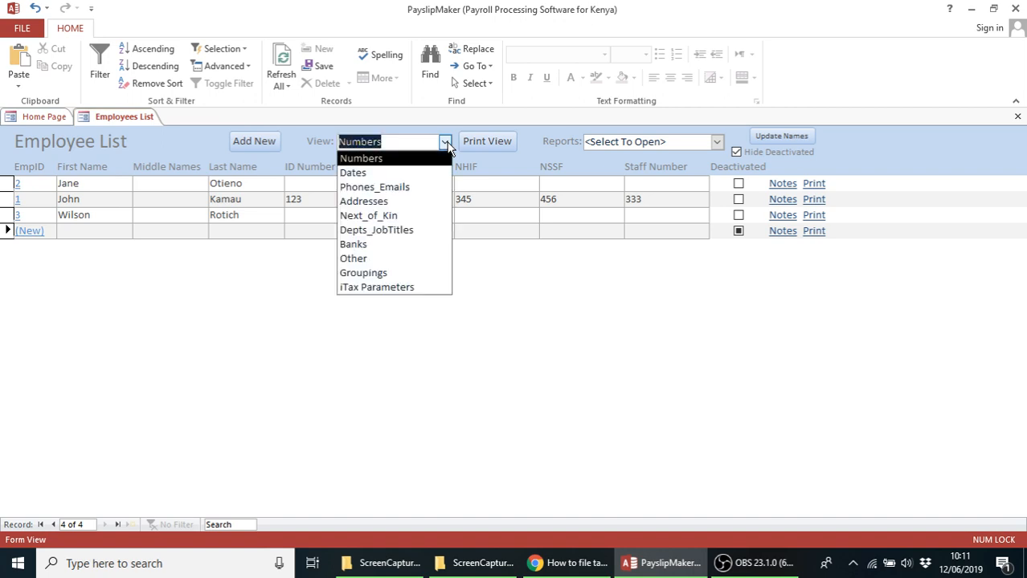
In the Phones_Emails view, add the first employee's missing e-mail address
left_click(399, 190)
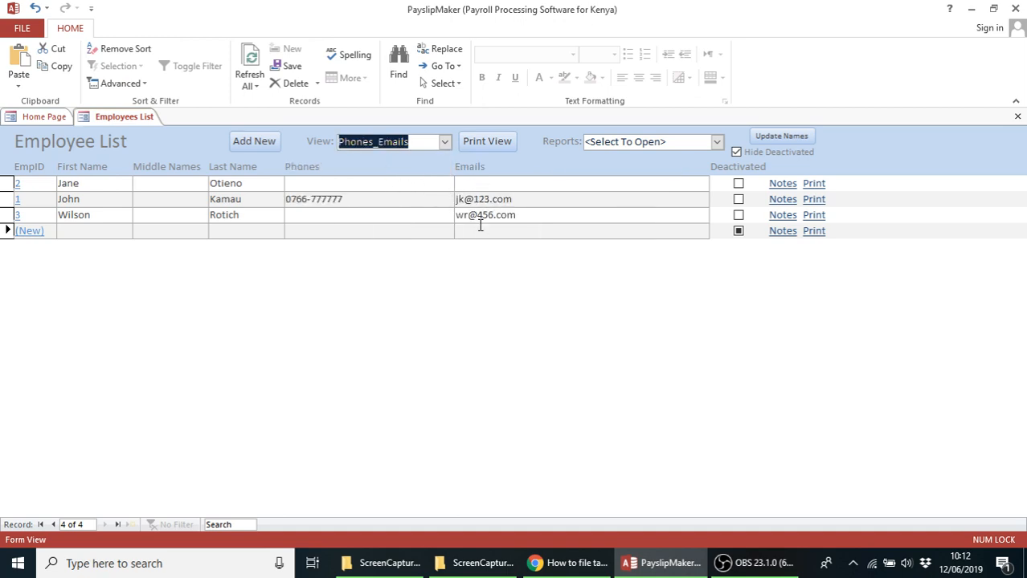
left_click(465, 184)
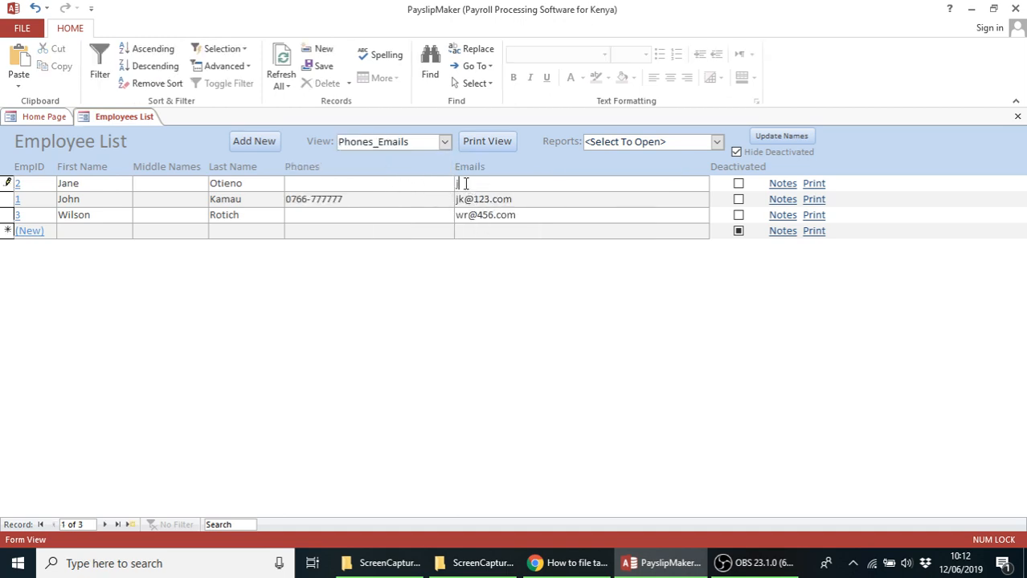
left_click(470, 199)
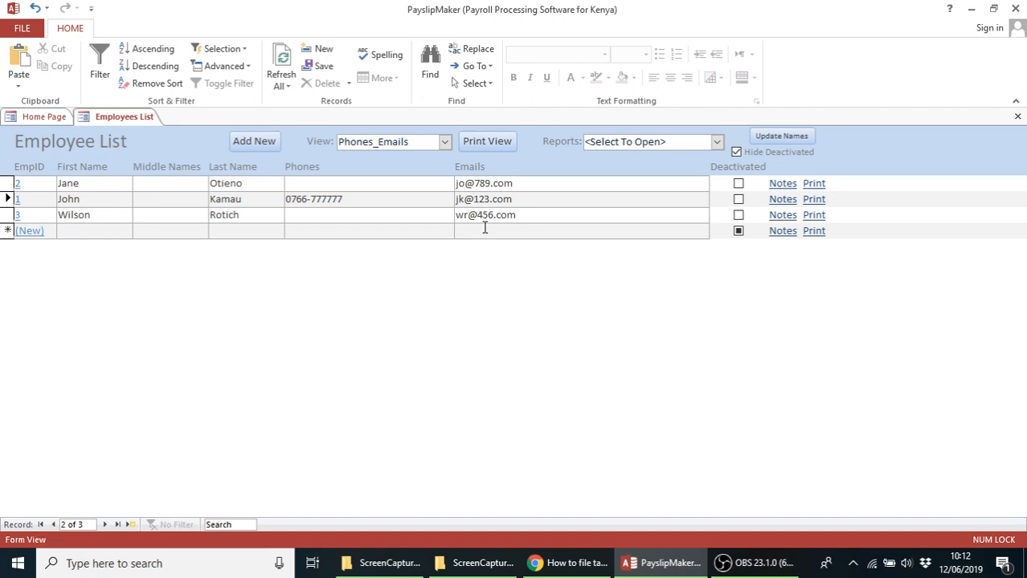
Toggle between Numbers and Phones_Emails views to verify, then close the Employee List
left_click(444, 142)
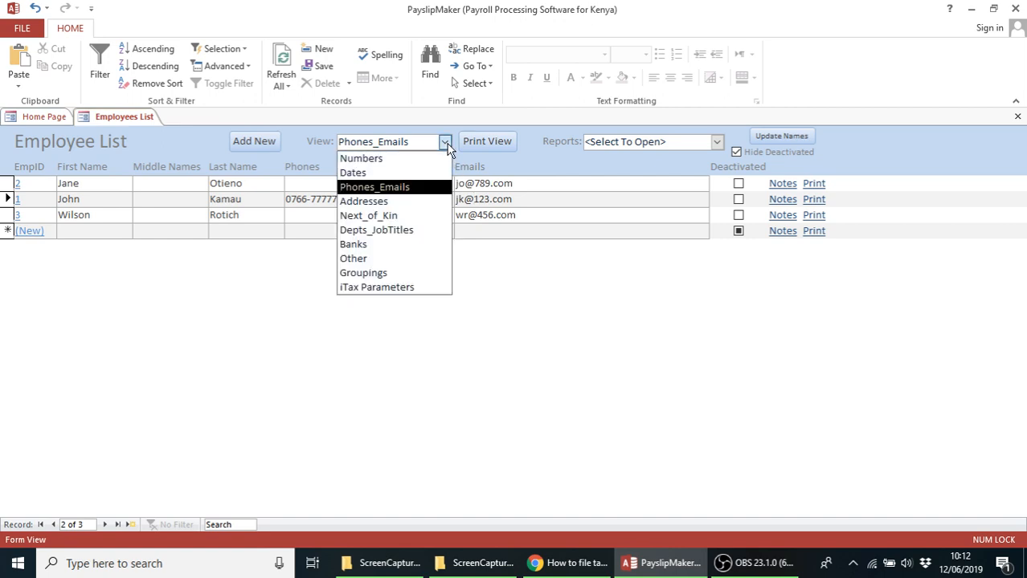
left_click(408, 159)
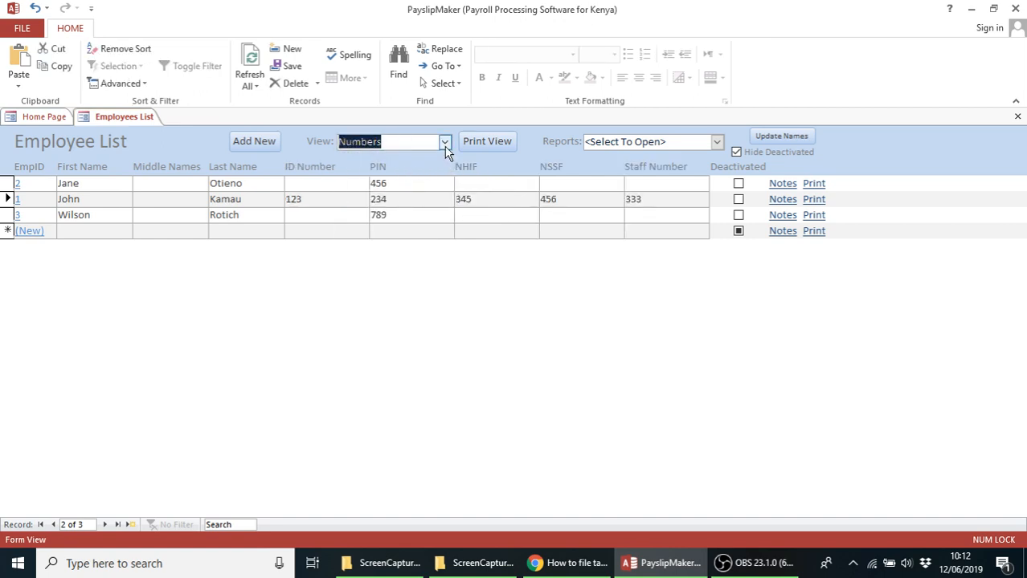
left_click(446, 146)
left_click(392, 187)
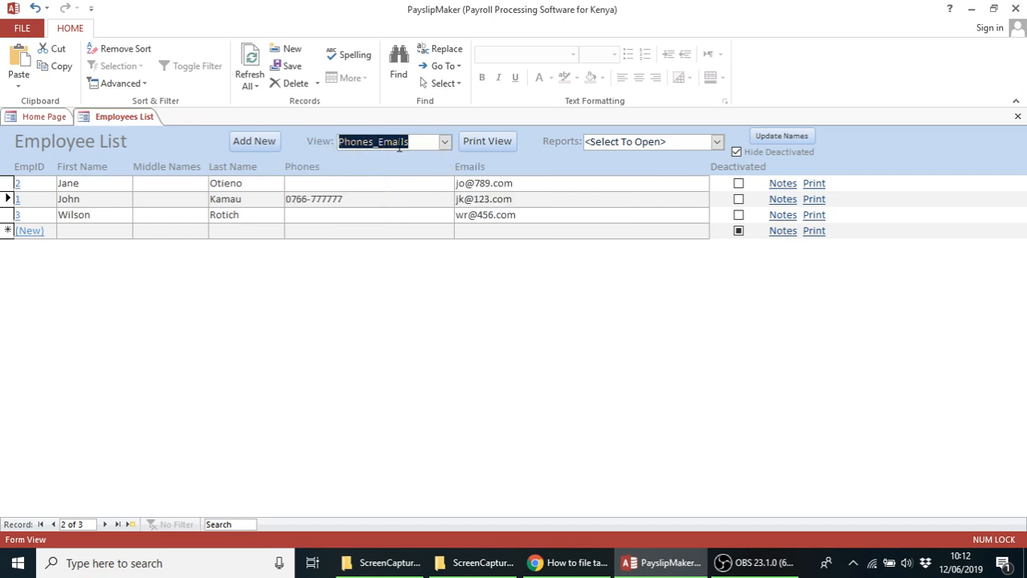
left_click(445, 147)
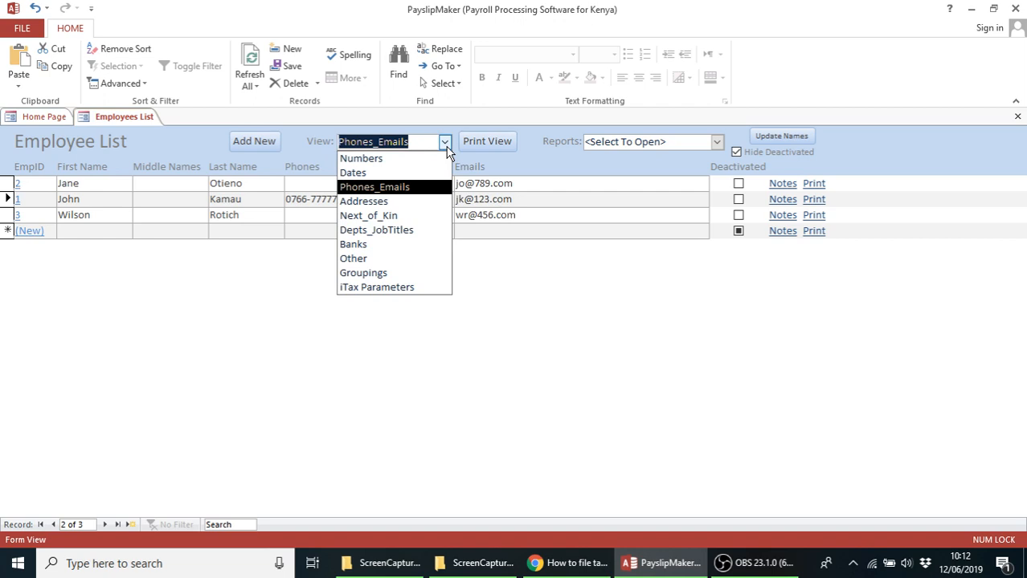
left_click(446, 150)
left_click(1017, 117)
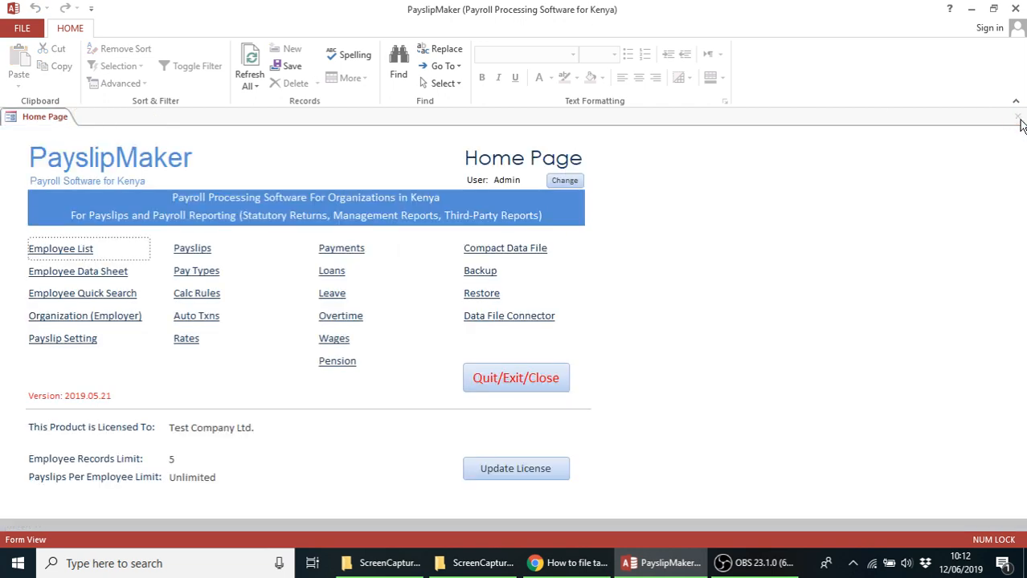
Open Payslips and load the December 2018 payroll
left_click(190, 250)
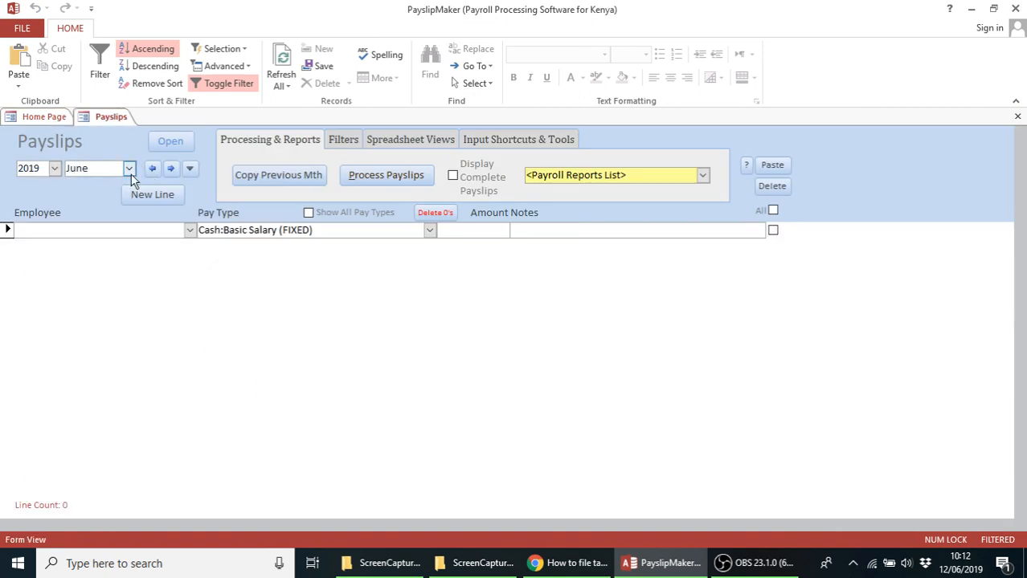
left_click(54, 168)
left_click(44, 296)
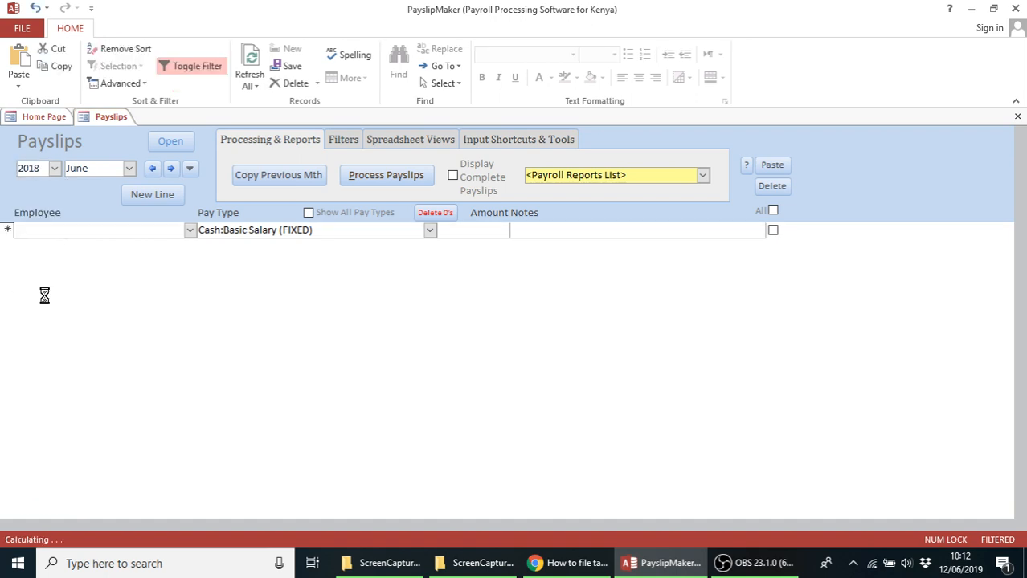
left_click(128, 168)
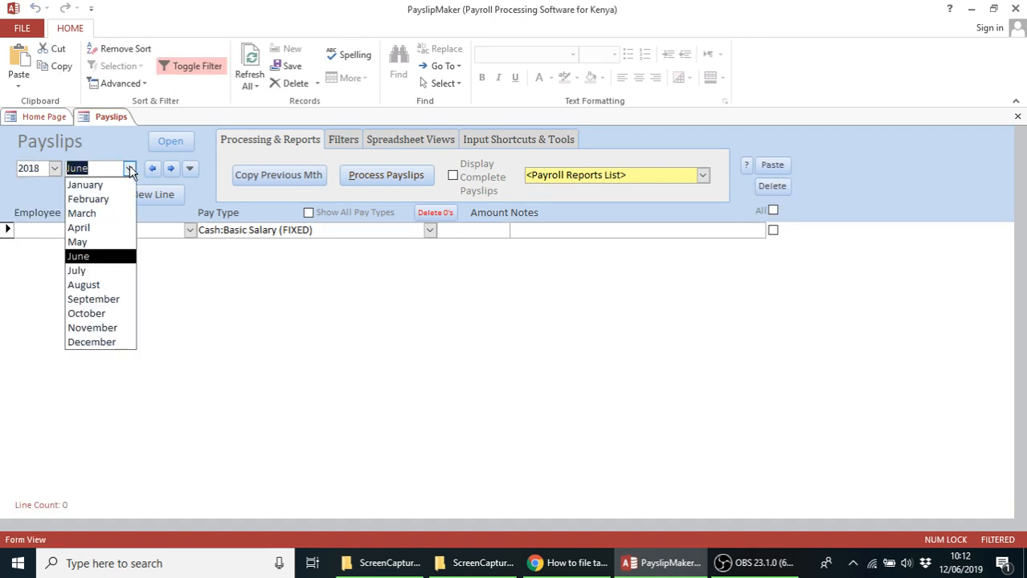
left_click(104, 342)
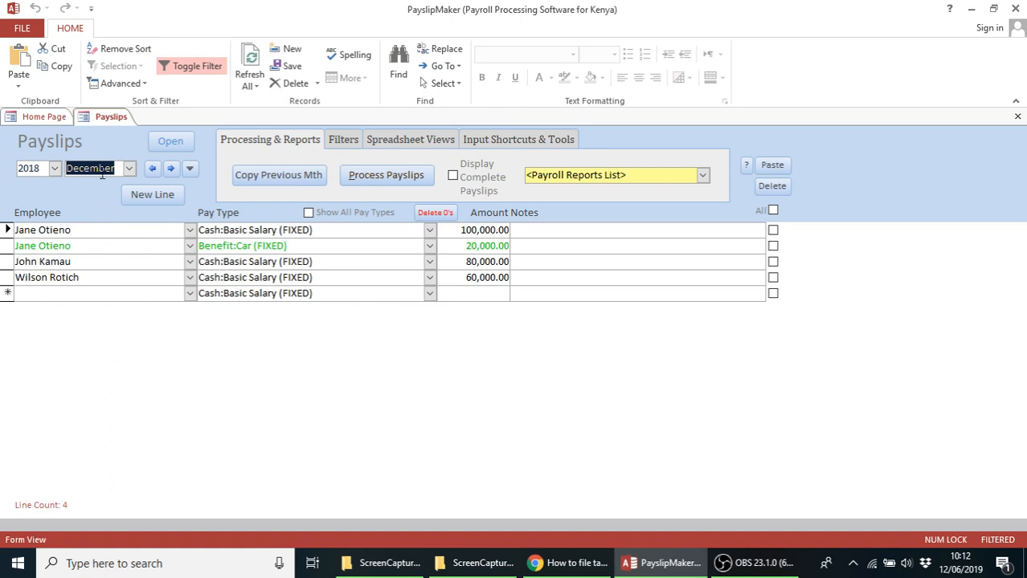
Browse payroll months with the arrows, ending back on December 2018's four pay lines
left_click(191, 170)
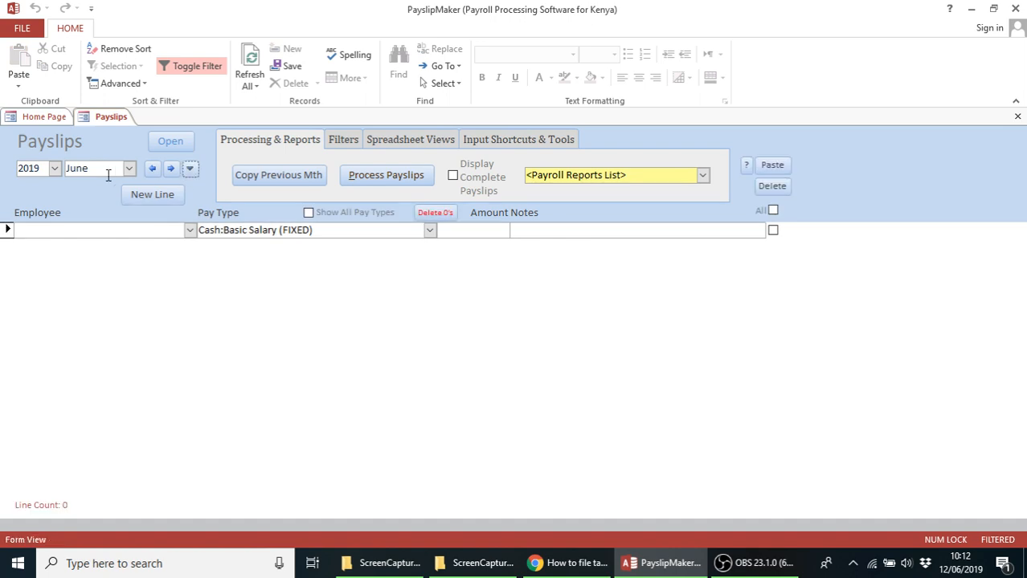
left_click(151, 169)
left_click(151, 169)
left_click(151, 169)
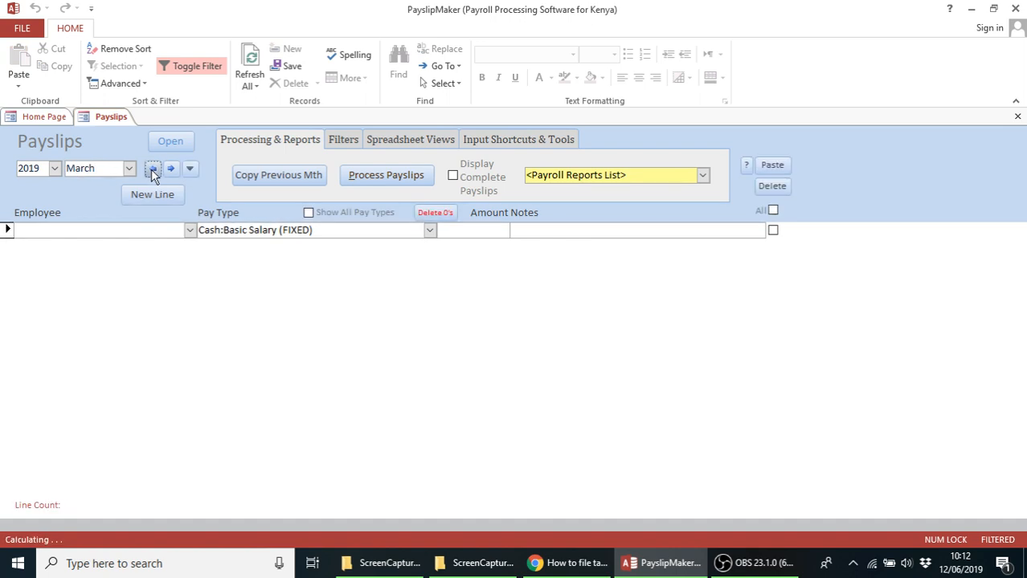
left_click(151, 169)
left_click(153, 172)
left_click(153, 172)
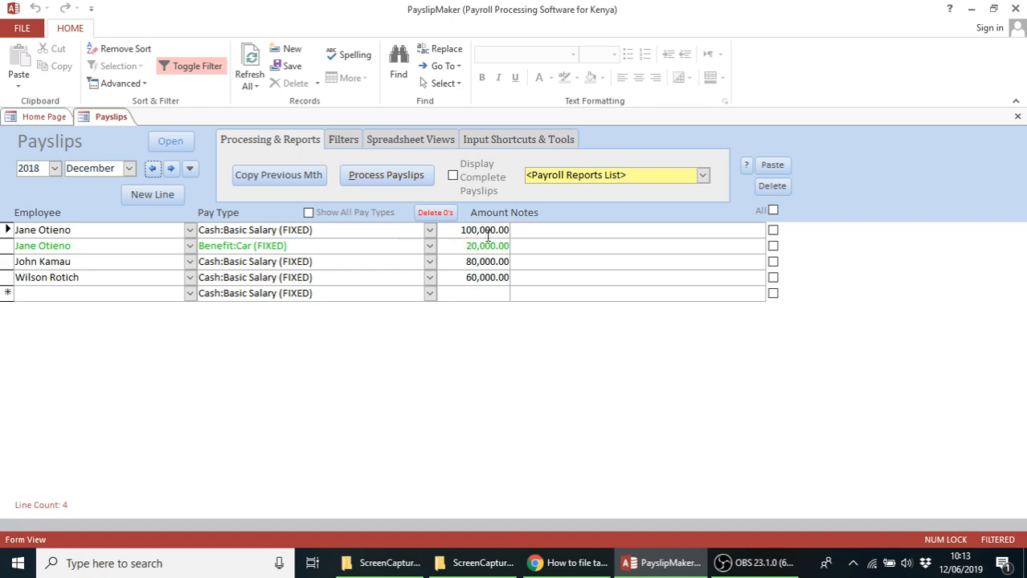
left_click(152, 172)
left_click(152, 173)
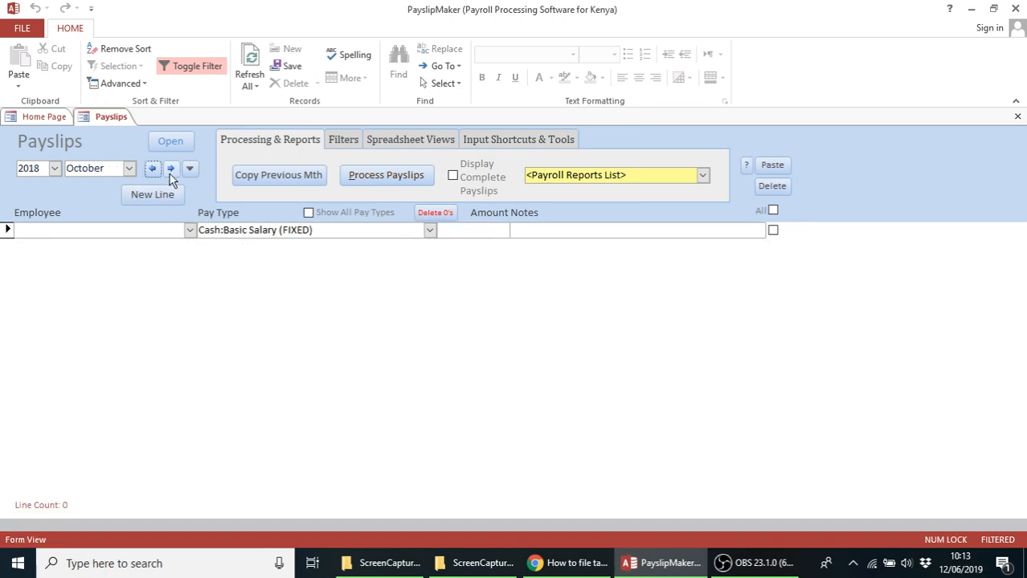
left_click(171, 174)
left_click(171, 173)
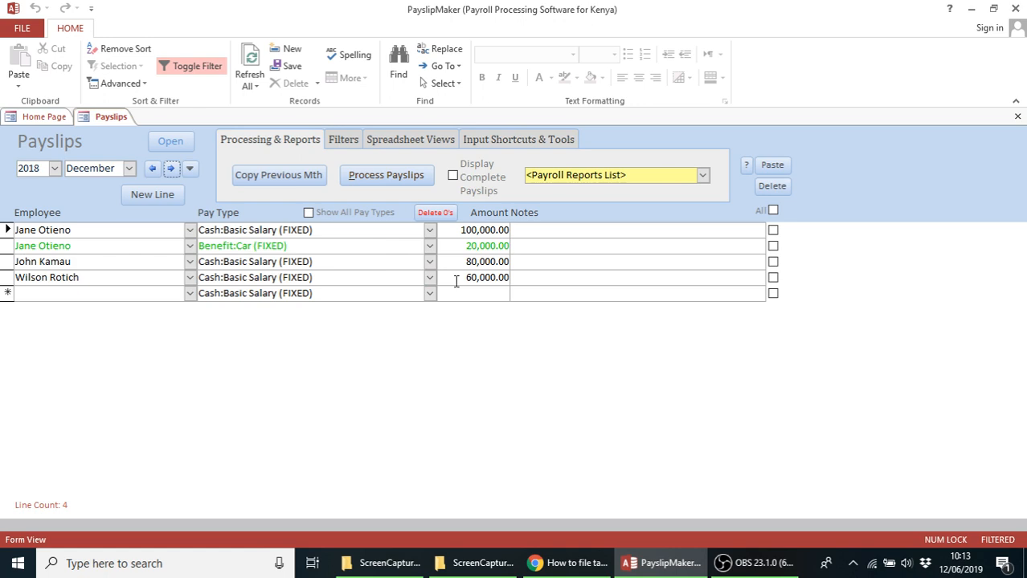
Generate the 2018 P9A - OOI / HOSP report from Yearly & Qrtly Statutory Returns
left_click(703, 175)
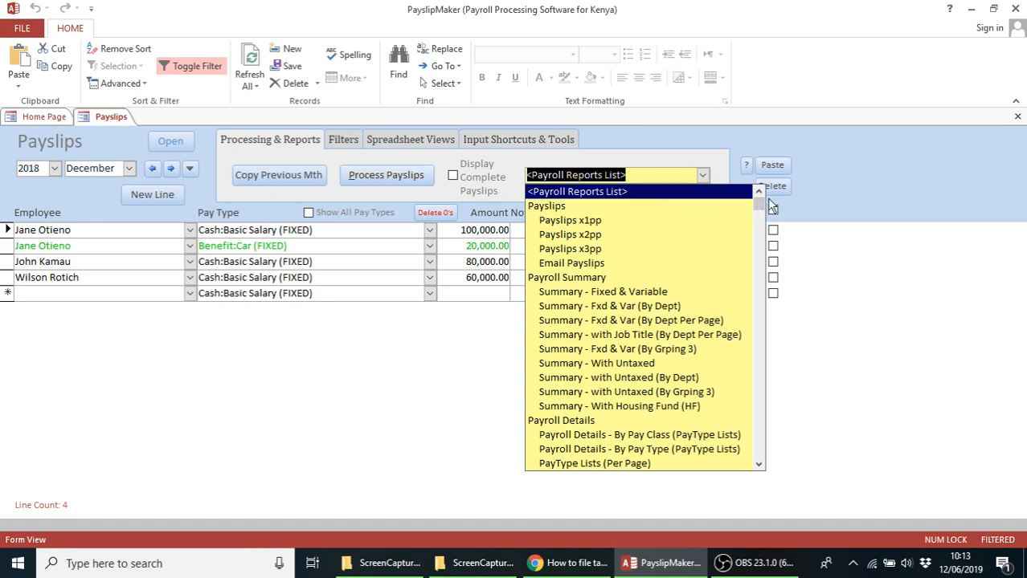
left_click_drag(761, 210, 769, 462)
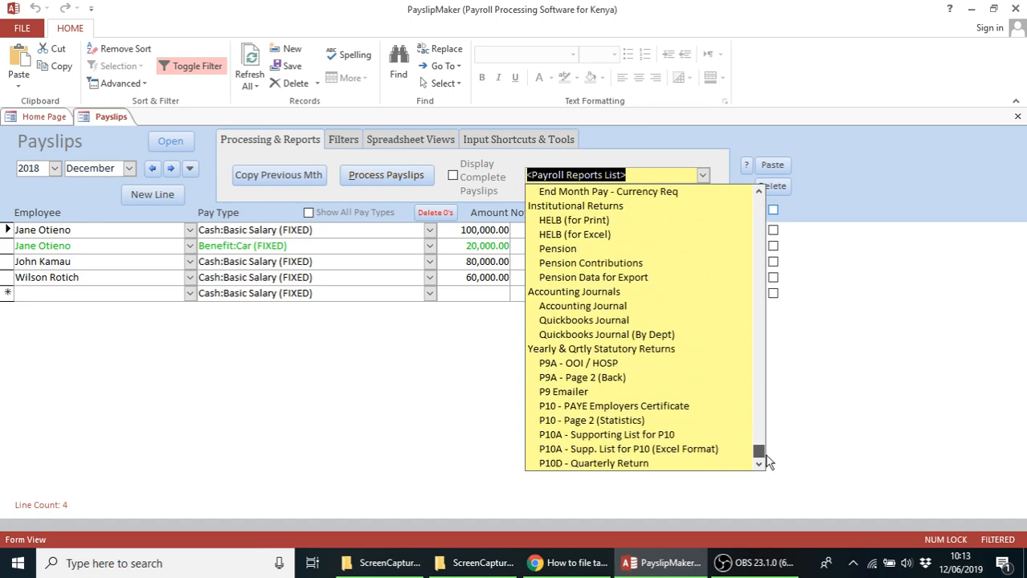
left_click(593, 365)
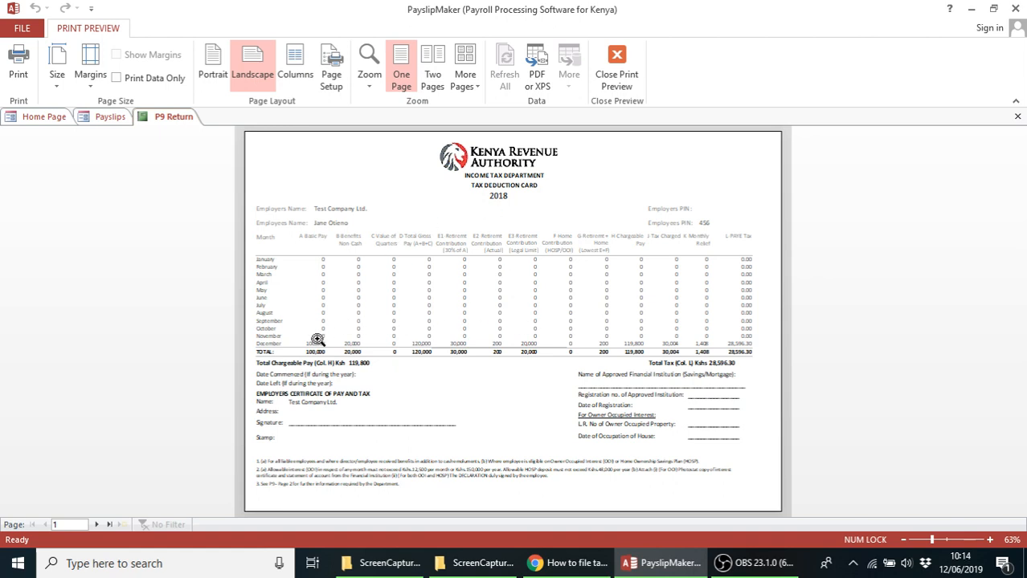
Zoom in and page through the second and third employees' P9 cards, then close the report
left_click(327, 227)
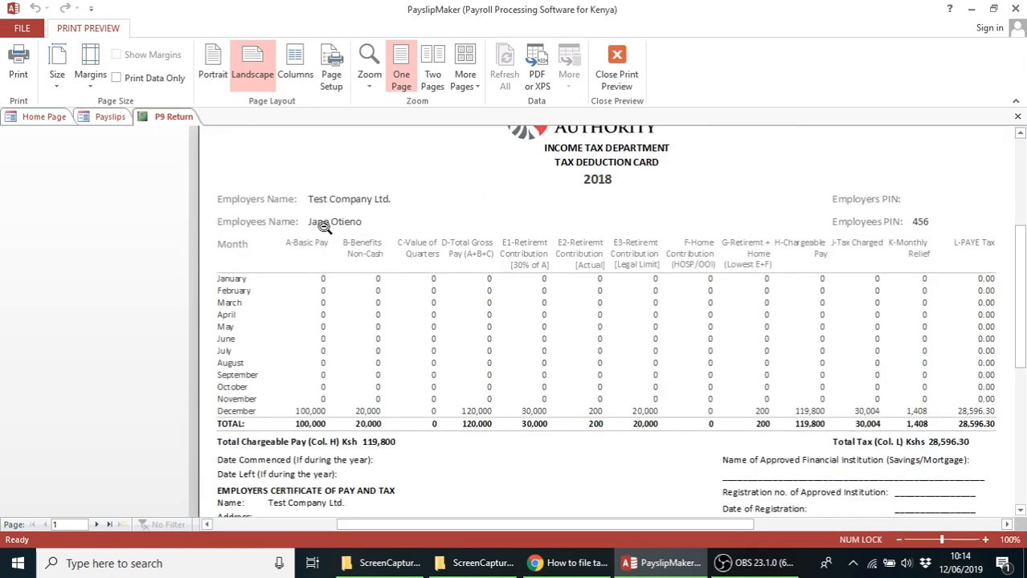
left_click(97, 524)
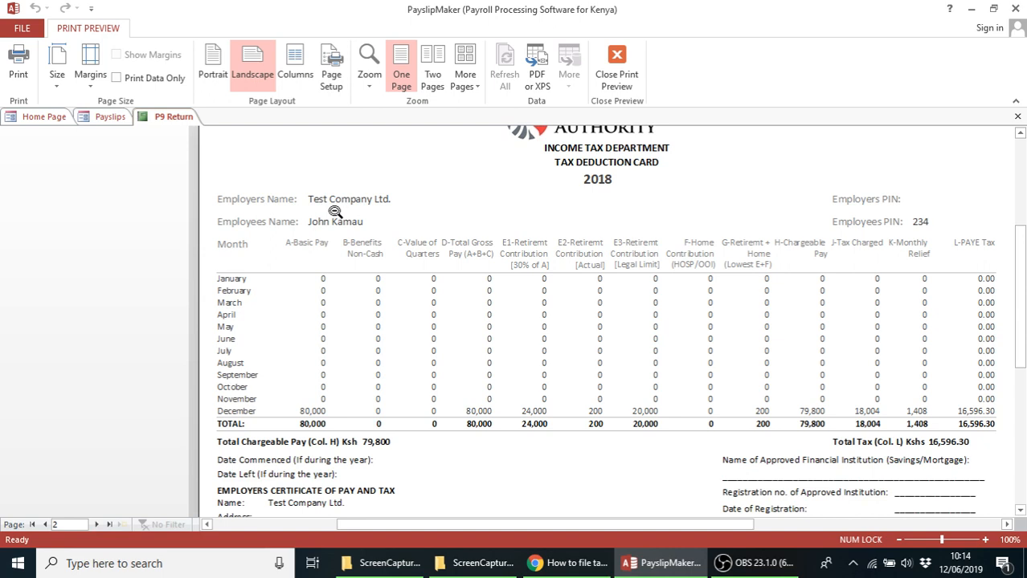
left_click(96, 525)
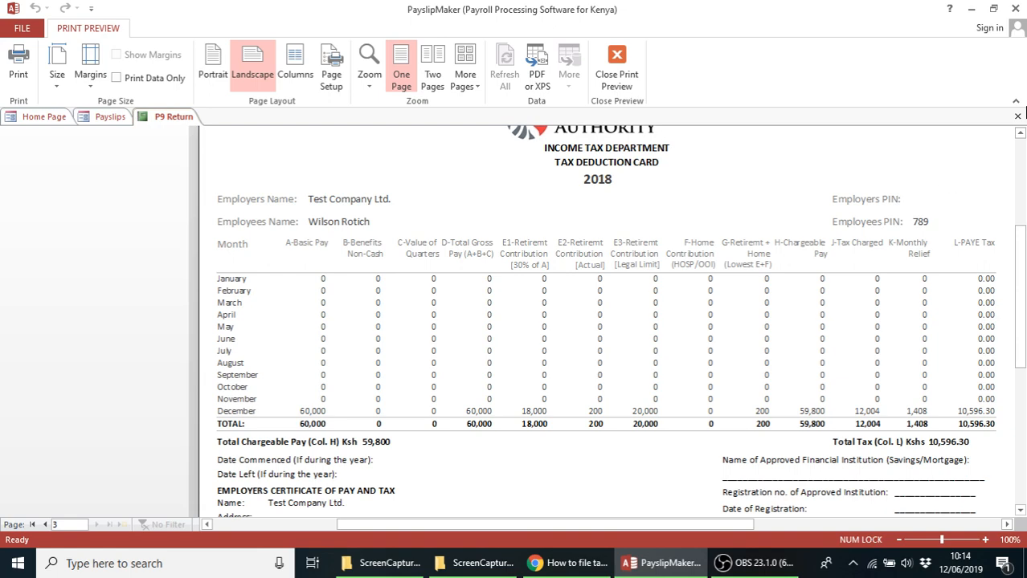
left_click(1018, 116)
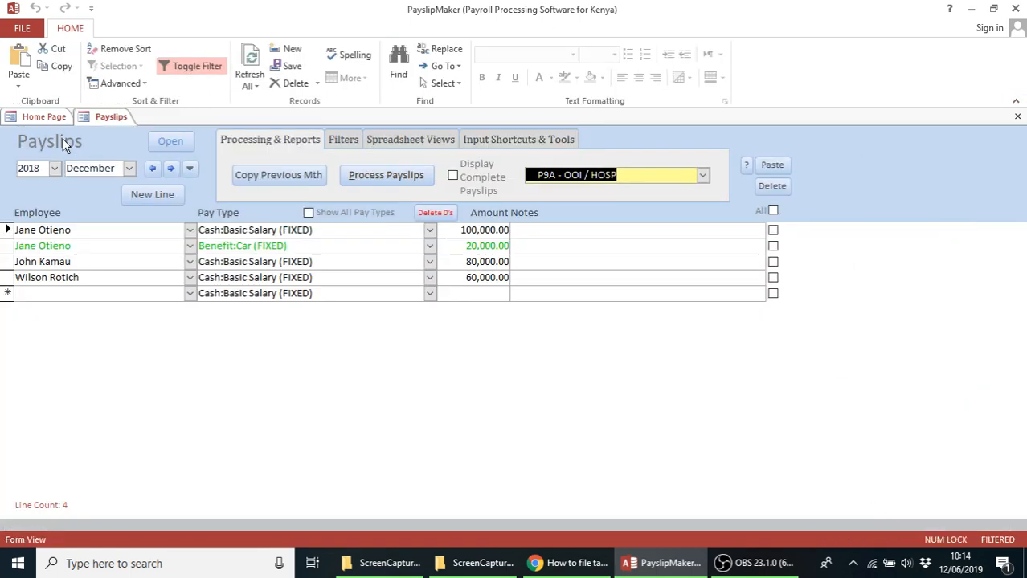
Fill in the employer's PIN in the Organization (Employer) details and return Home
left_click(42, 118)
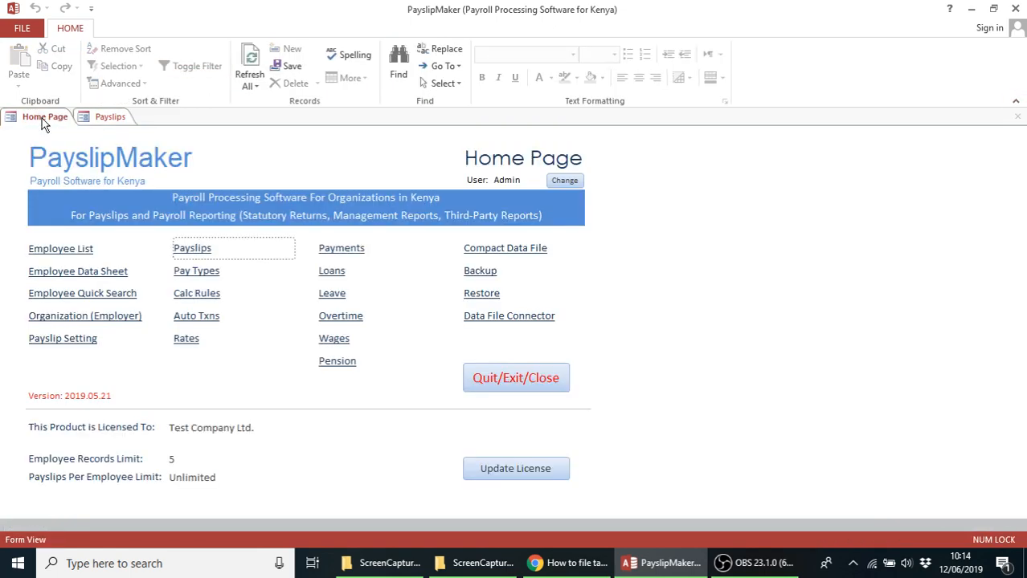
left_click(74, 322)
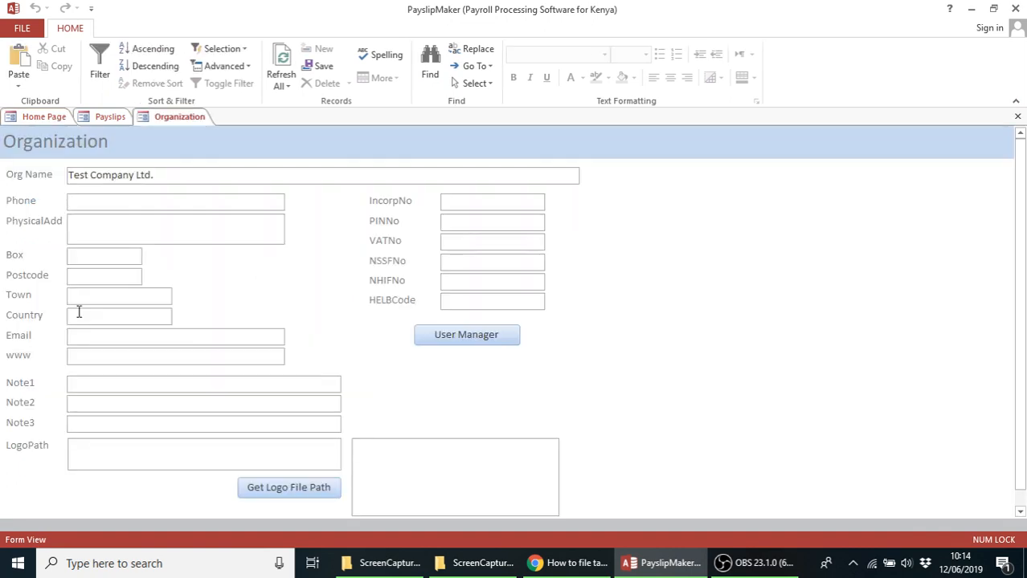
left_click(455, 219)
type("789654")
left_click(1018, 119)
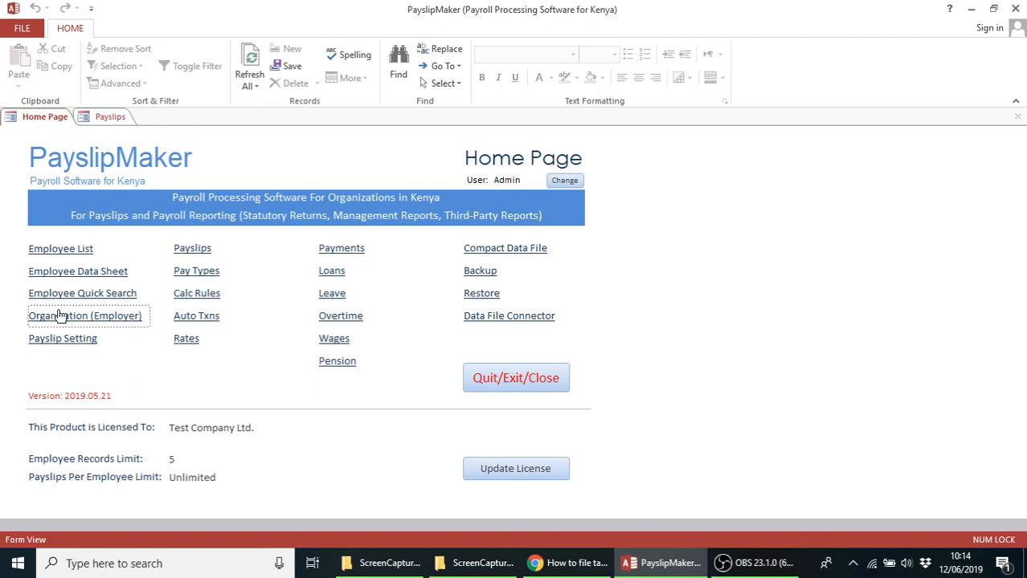
Regenerate the P9A - OOI / HOSP report and zoom into the card's employer PIN details
left_click(106, 117)
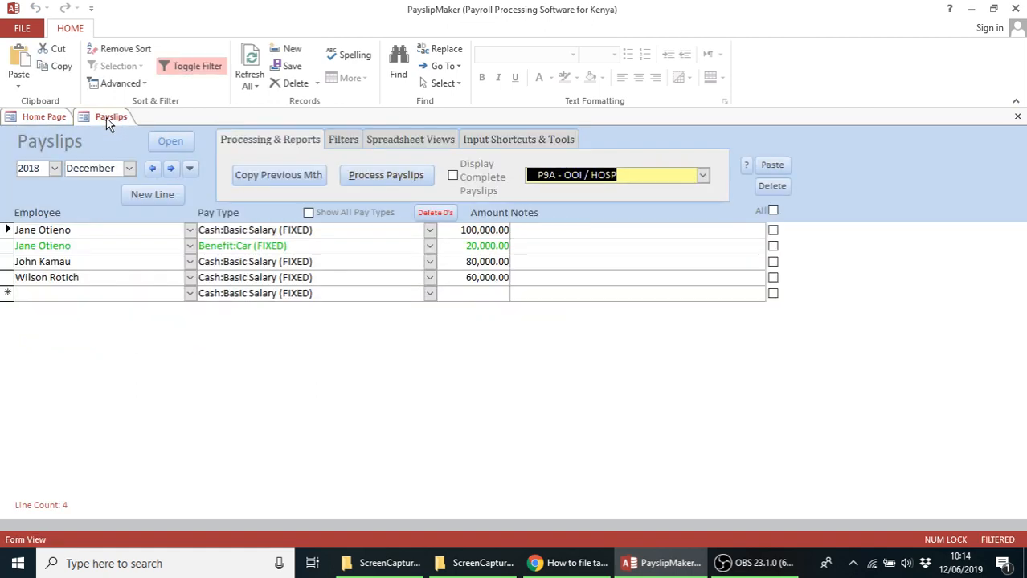
left_click(704, 175)
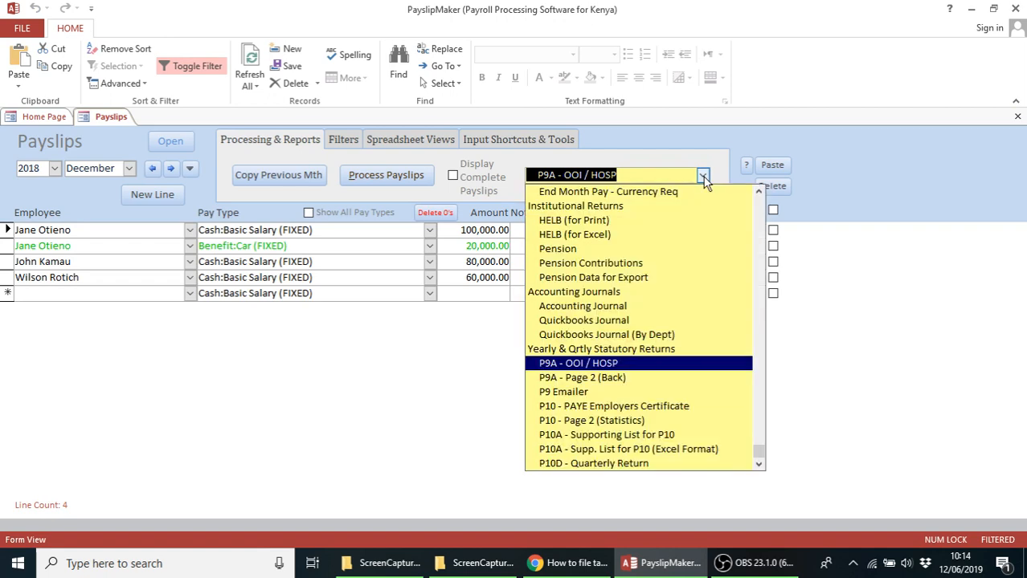
left_click(604, 364)
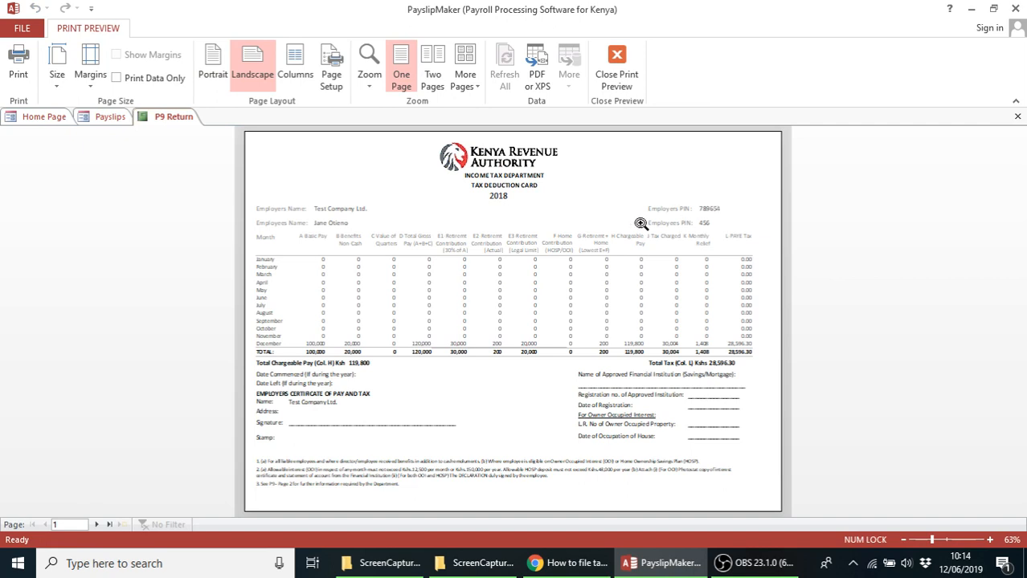
left_click(688, 209)
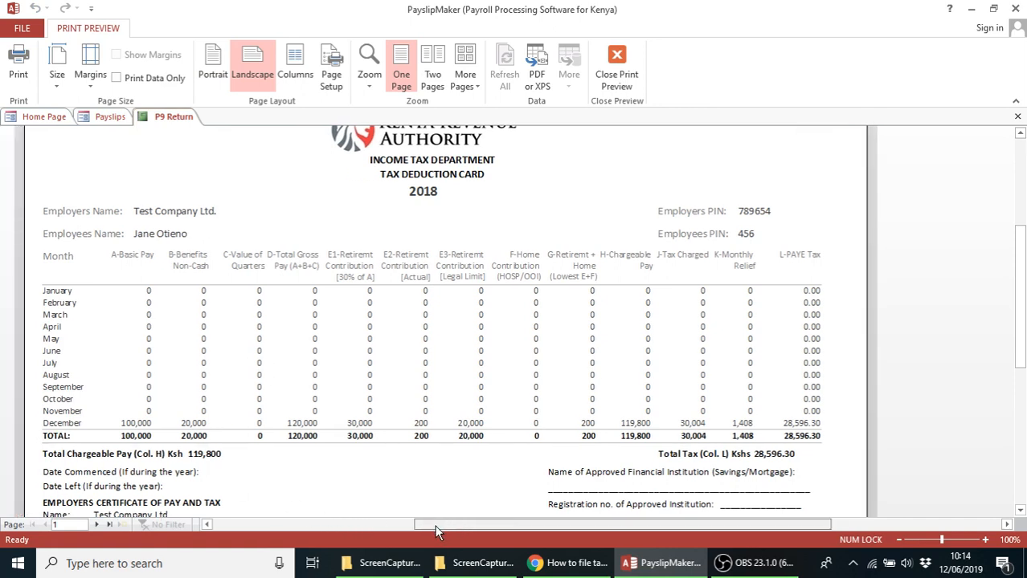
left_click_drag(438, 525, 426, 524)
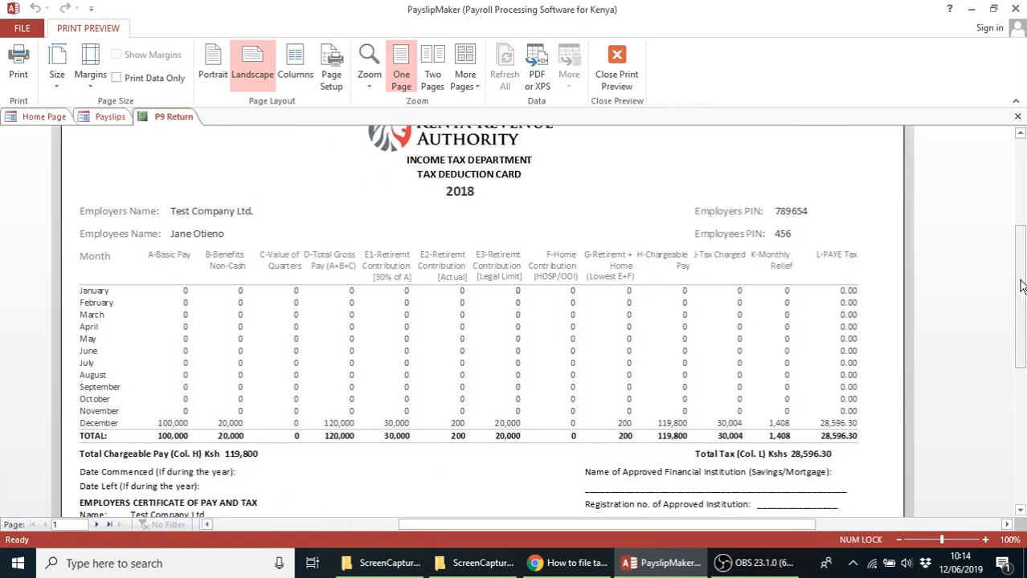
left_click_drag(1026, 278, 1026, 311)
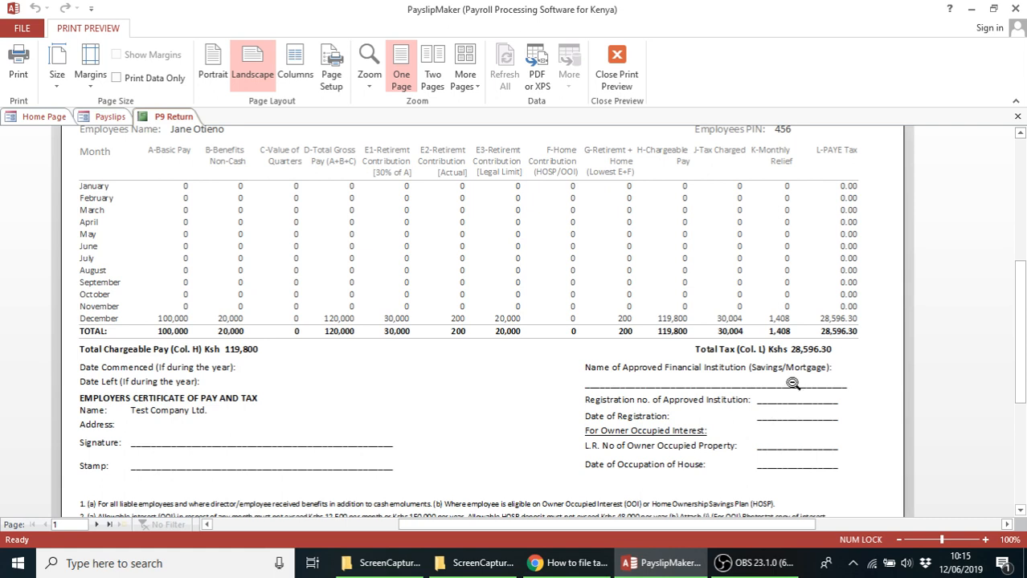
left_click_drag(1021, 291, 1020, 276)
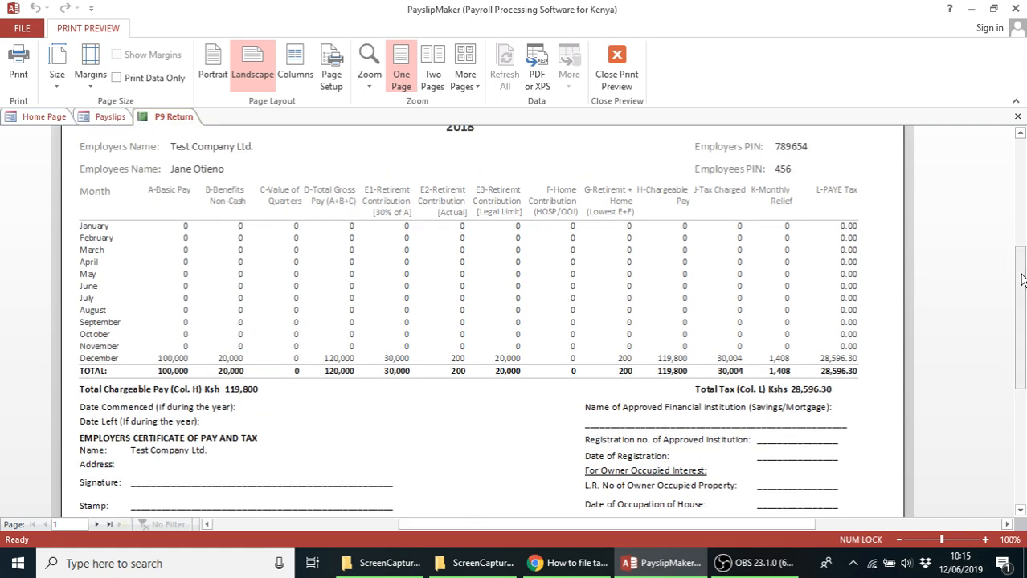
Page to the second and third employees' P9 cards and check the employer PIN in the KRA header
left_click(96, 525)
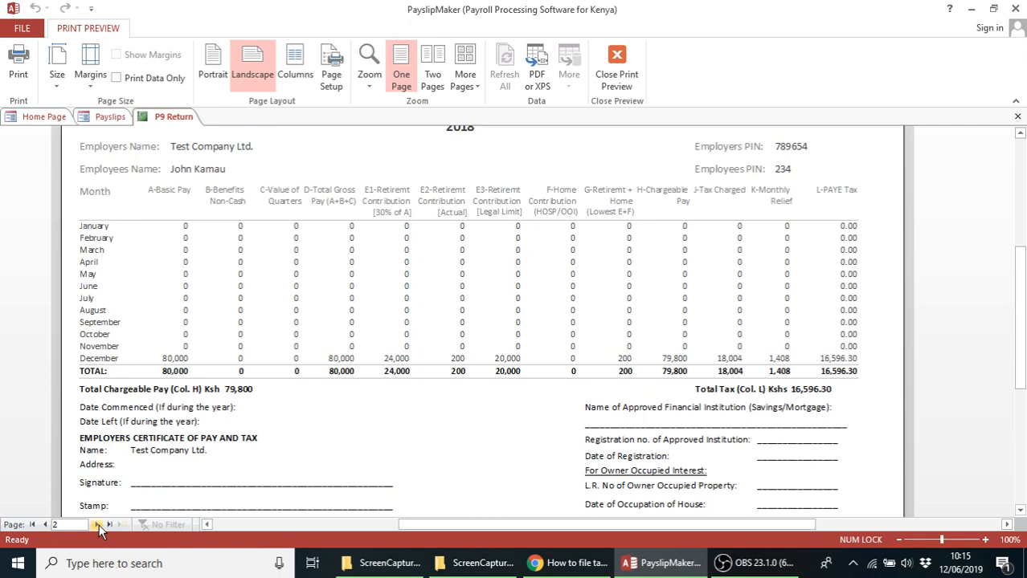
left_click(97, 525)
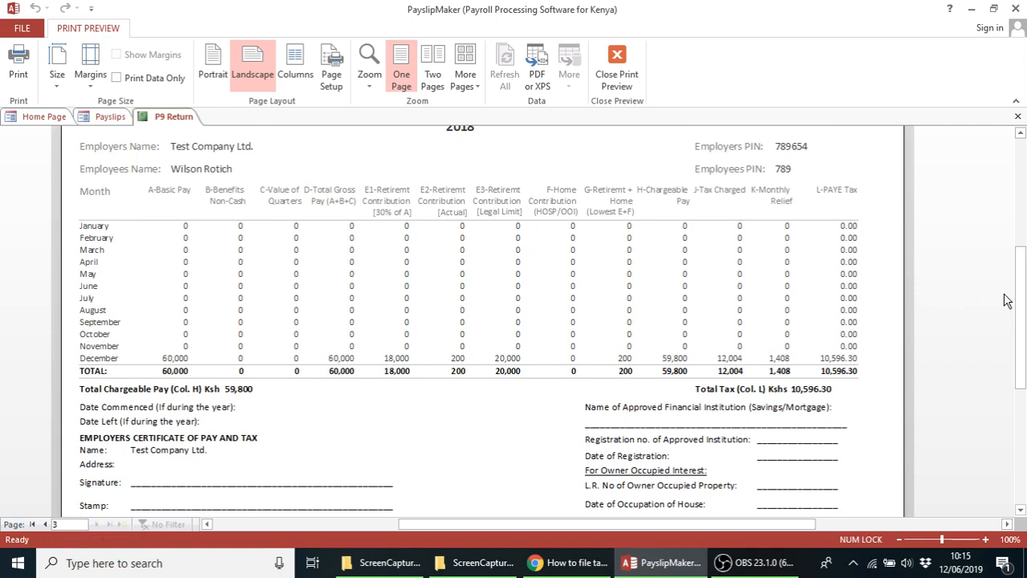
left_click_drag(1022, 299, 1021, 260)
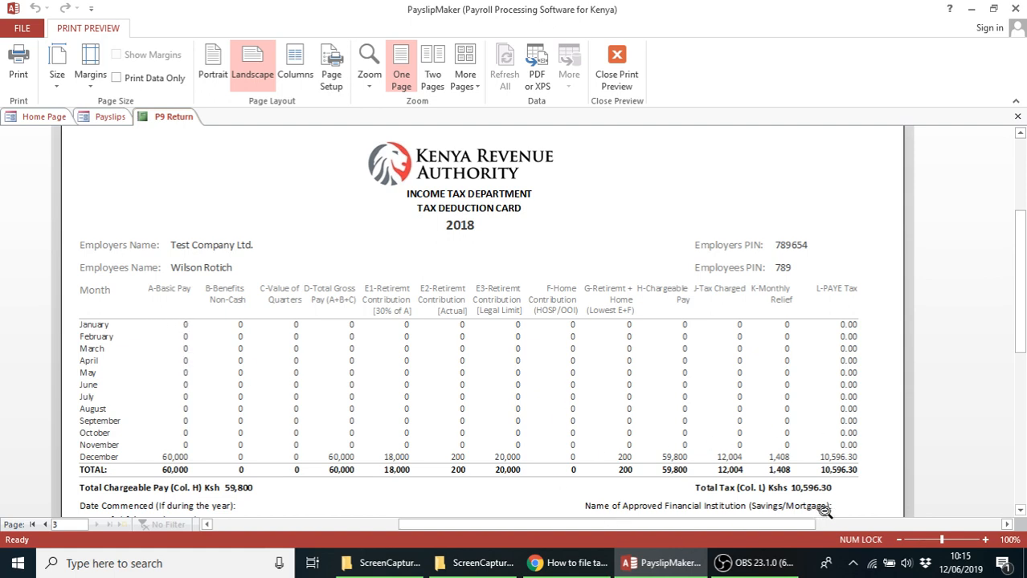
mouse_move(1020, 342)
left_mouse_down()
mouse_move(1020, 391)
mouse_move(1020, 354)
left_mouse_up()
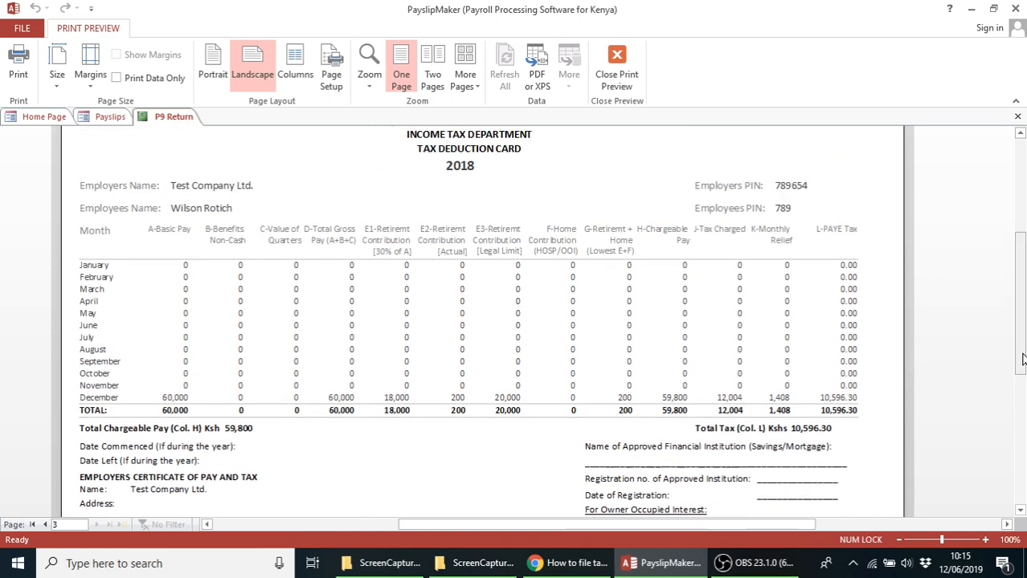
Cancel the Print dialog without printing and close the P9 Return preview
left_click(18, 72)
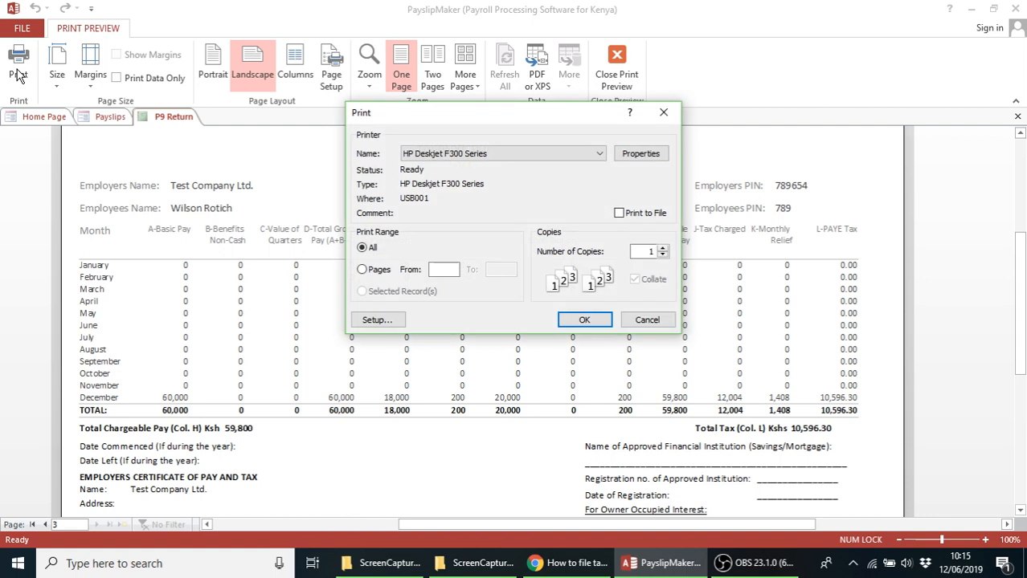
left_click(648, 320)
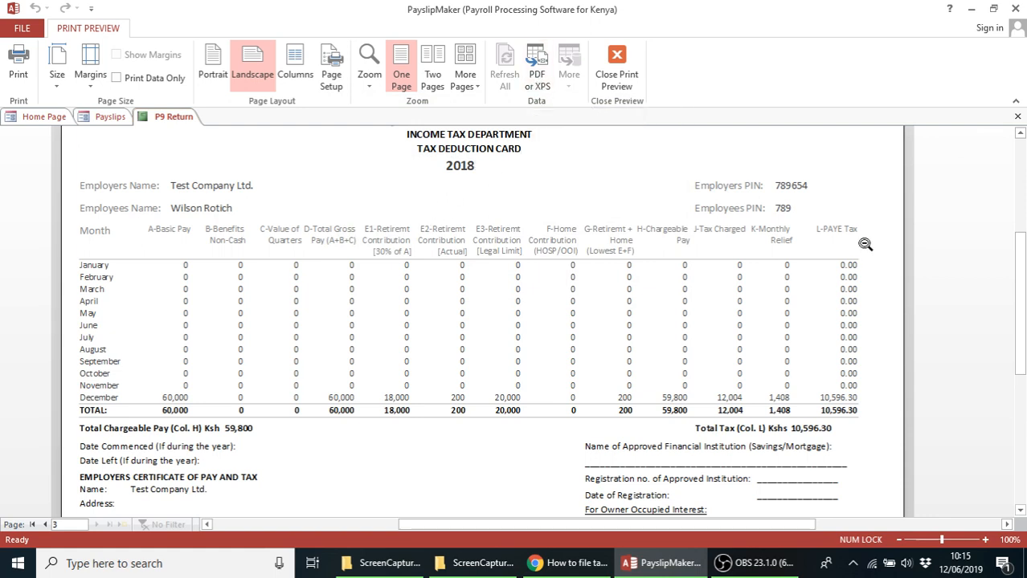
left_click(1019, 119)
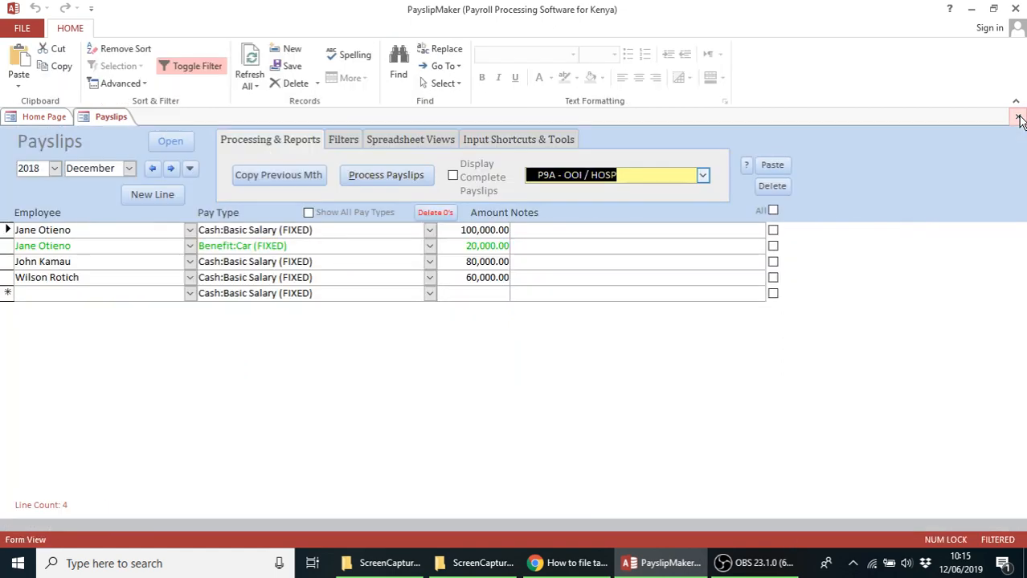
Preview and zoom the P9A - Page 2 (Back) card with Jane's 20,000.00 car benefit, then return to Payslips
left_click(703, 175)
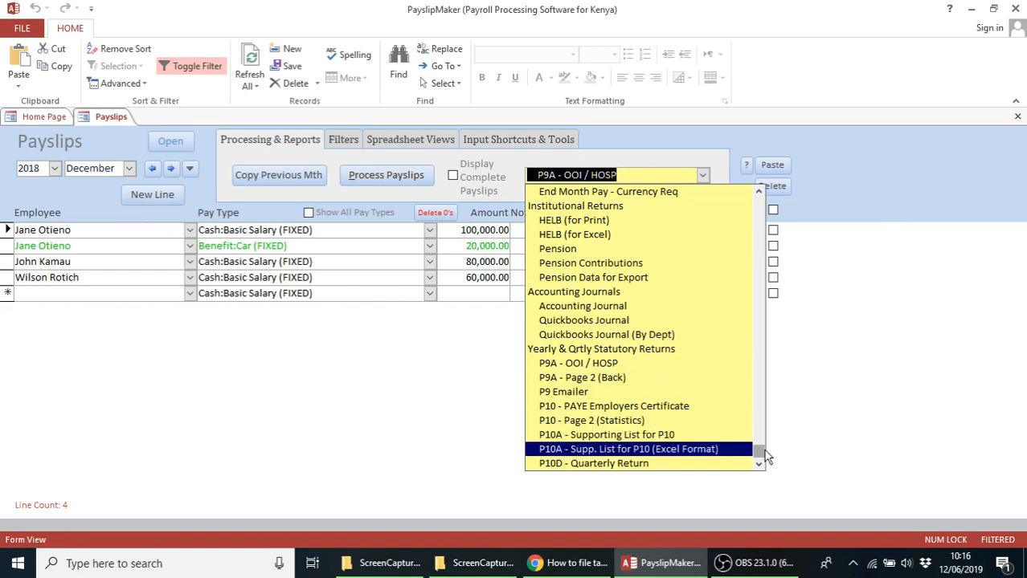
left_click_drag(765, 456, 727, 492)
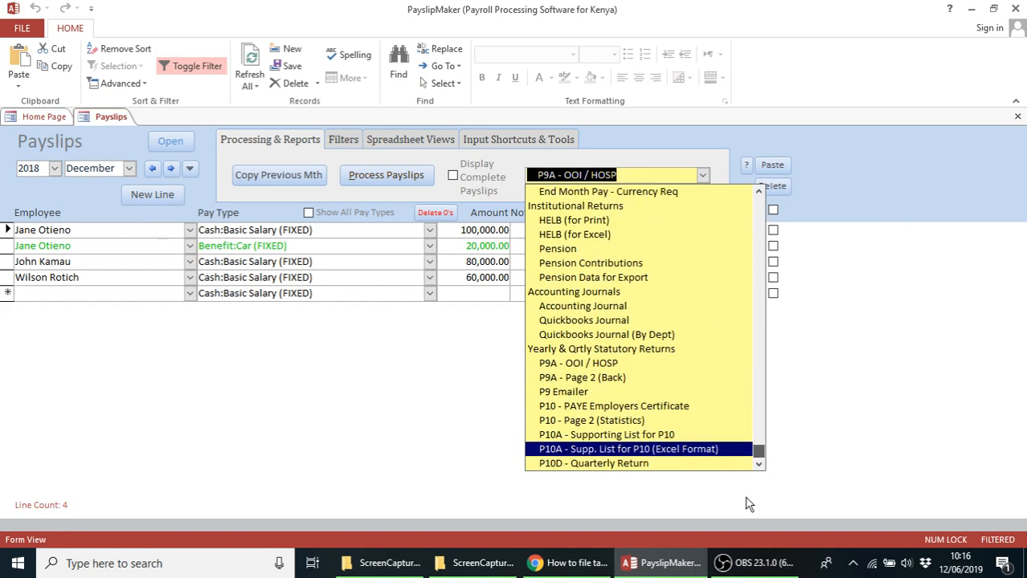
left_click(584, 380)
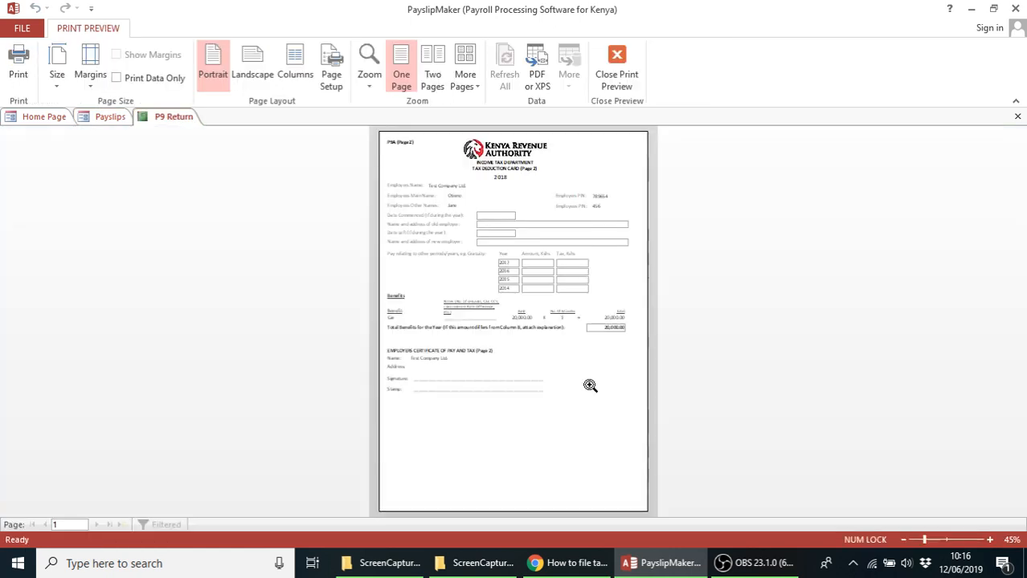
left_click(529, 265)
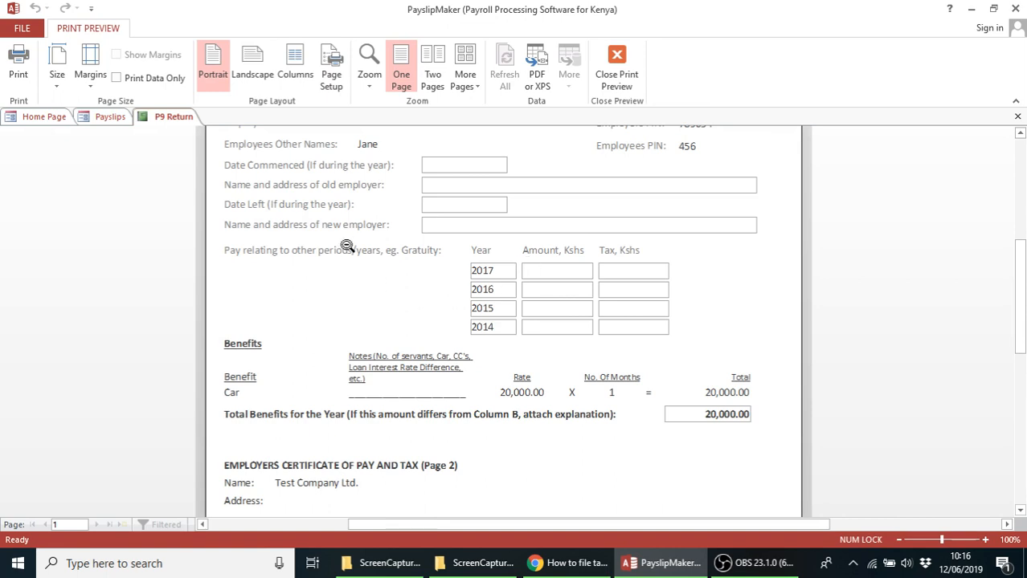
left_click_drag(1022, 310, 1021, 301)
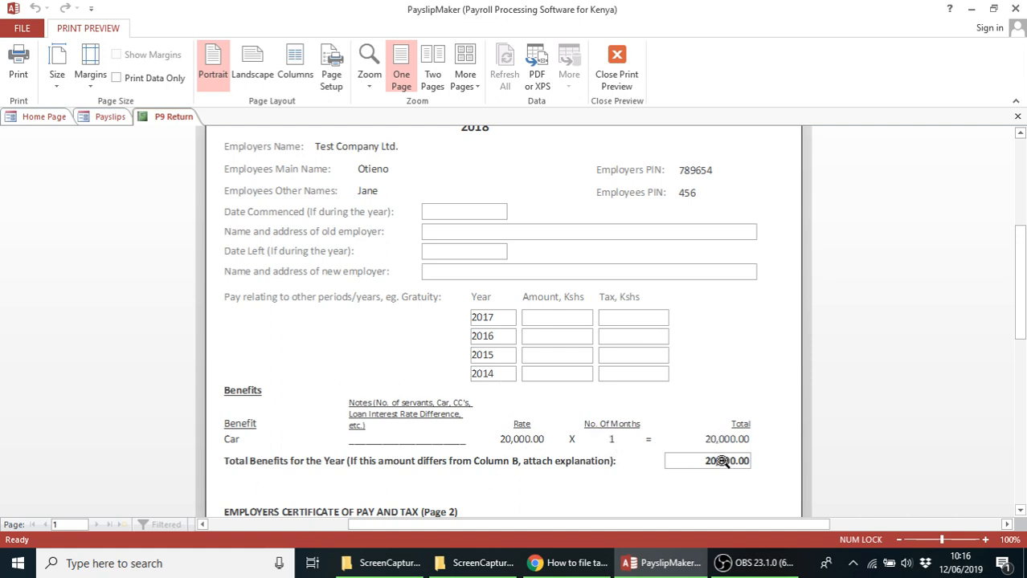
left_click(103, 119)
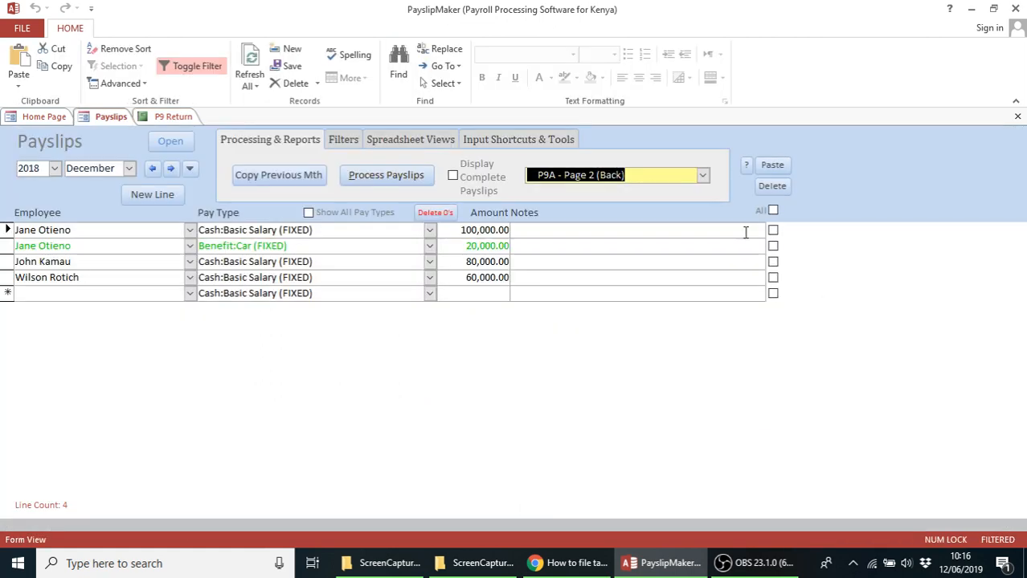
Preview the P9A - OOI / HOSP card and magnify it to full size
left_click(703, 176)
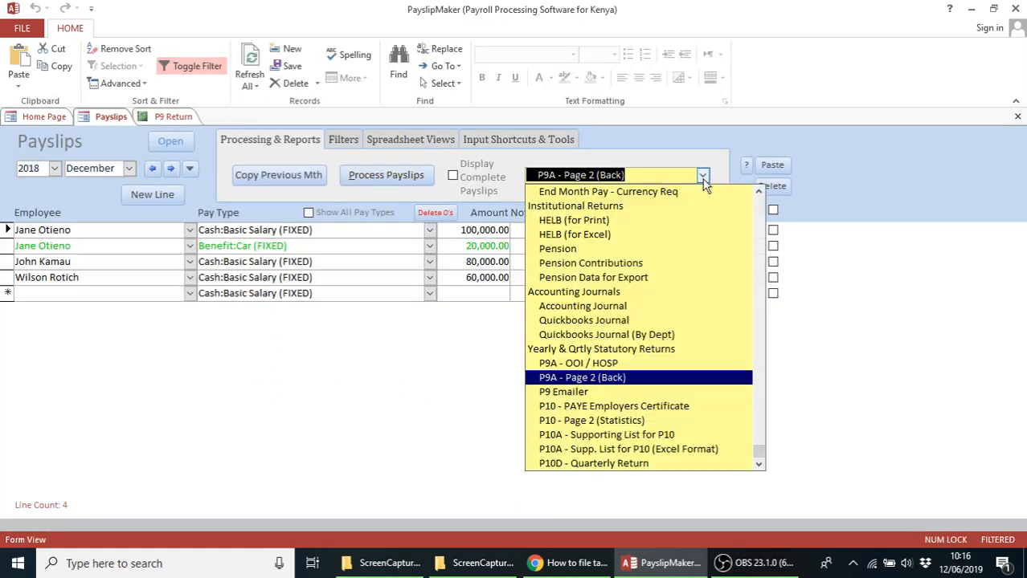
left_click(606, 366)
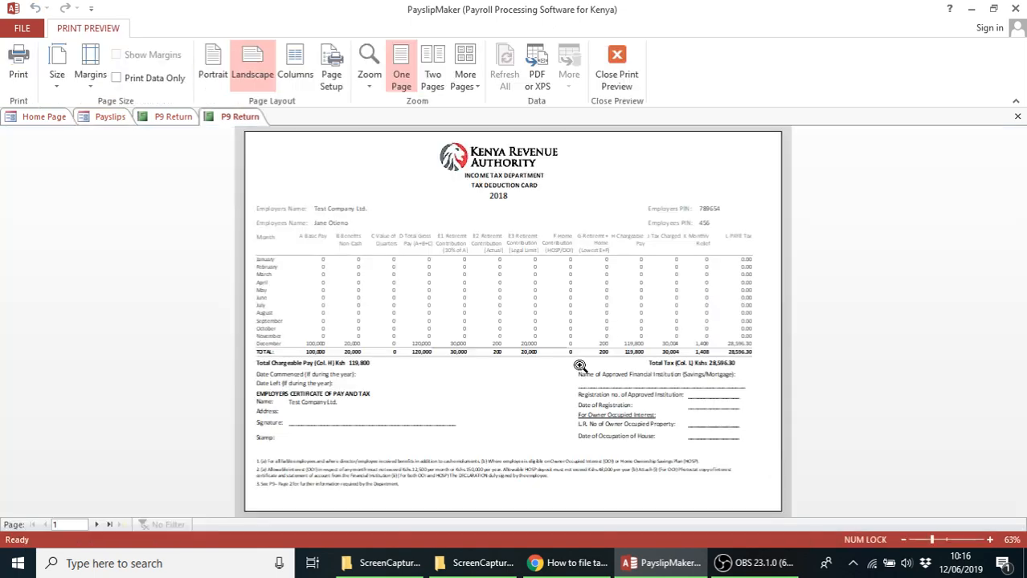
left_click(432, 286)
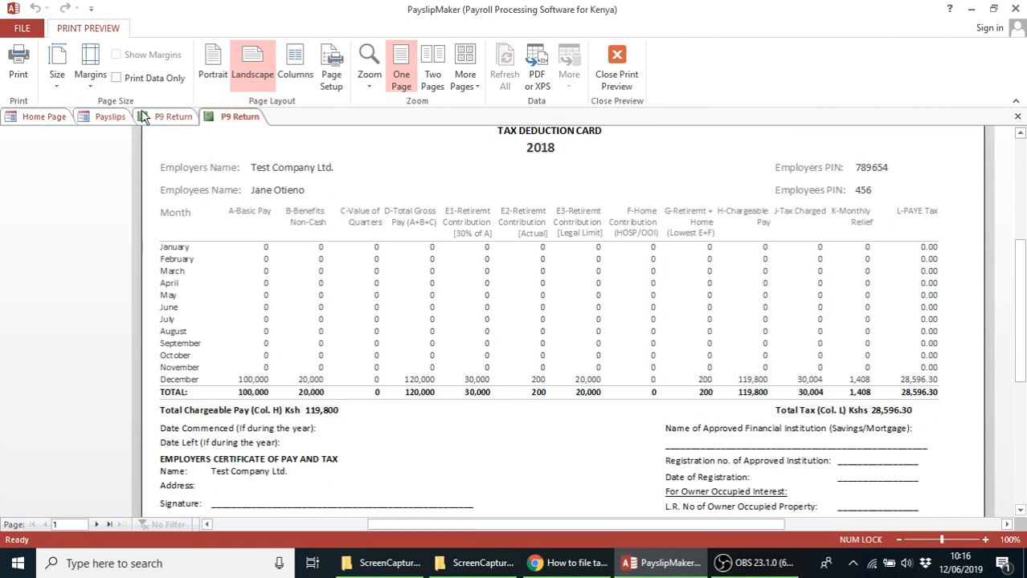
Close both P9 Return previews to get back to the Payslips form
left_click(167, 117)
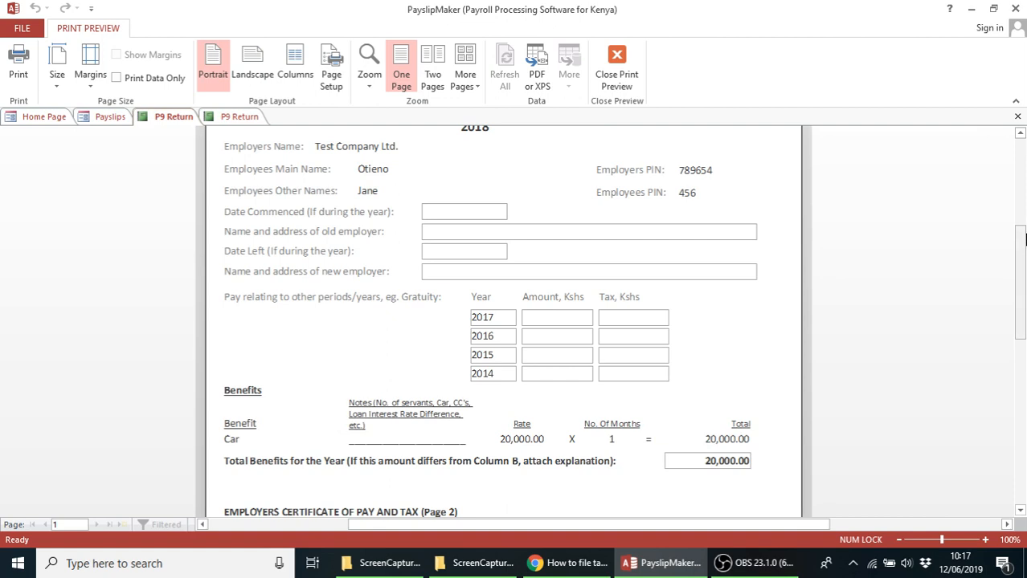
left_click(1018, 118)
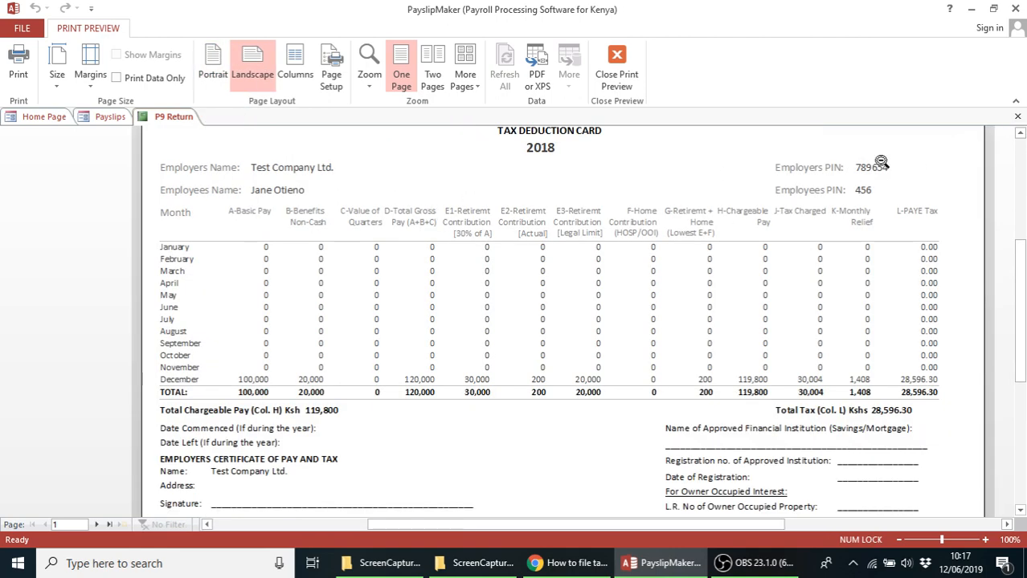
left_click(1018, 119)
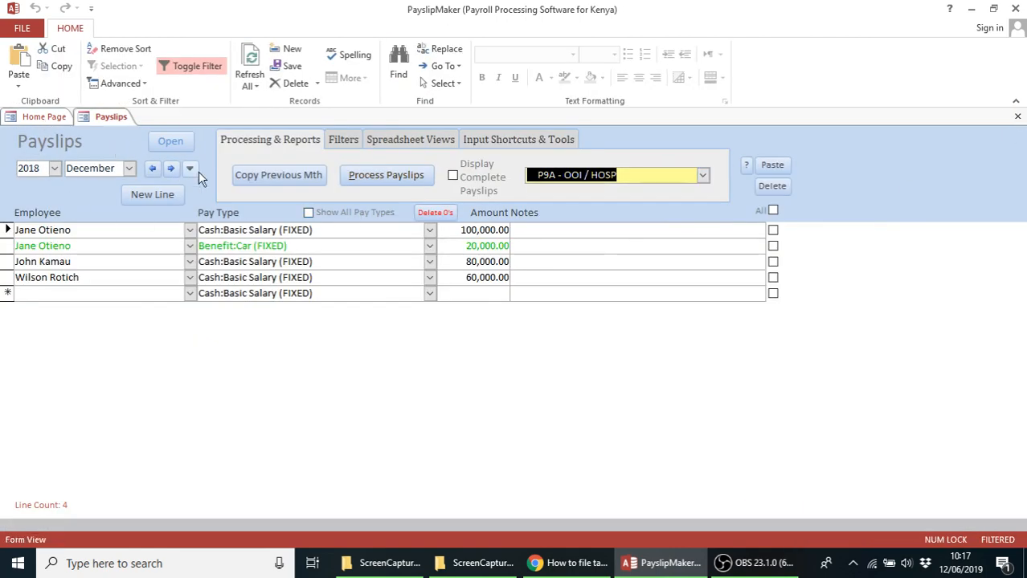
Preview the P9A - OOI / HOSP report again, then close it
left_click(703, 177)
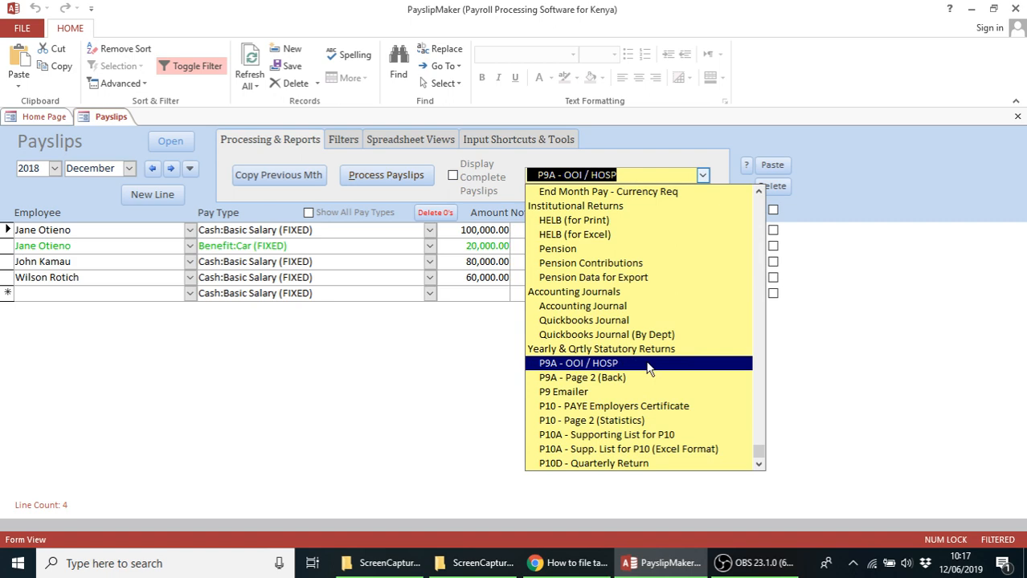
left_click(610, 364)
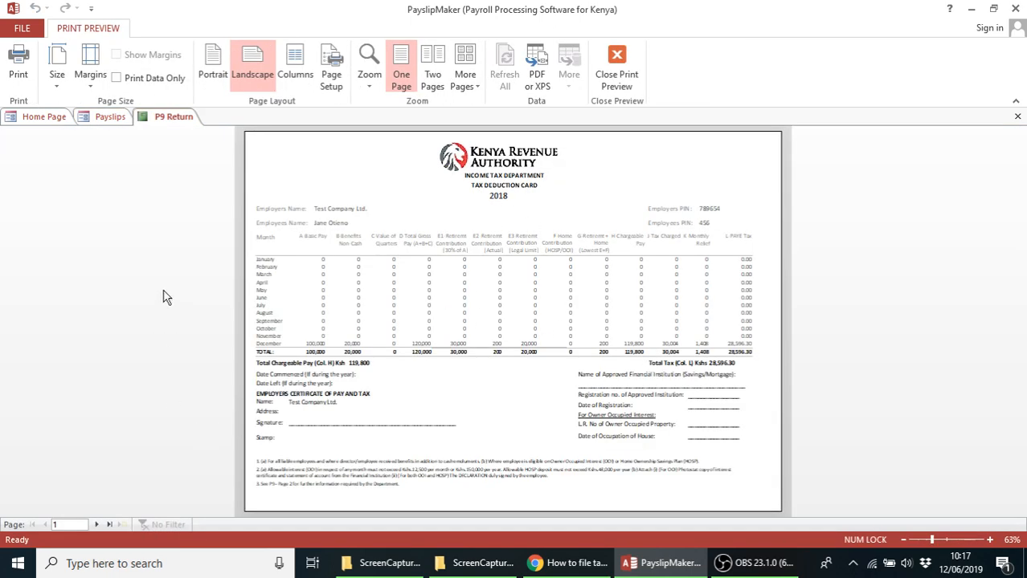
left_click(1017, 117)
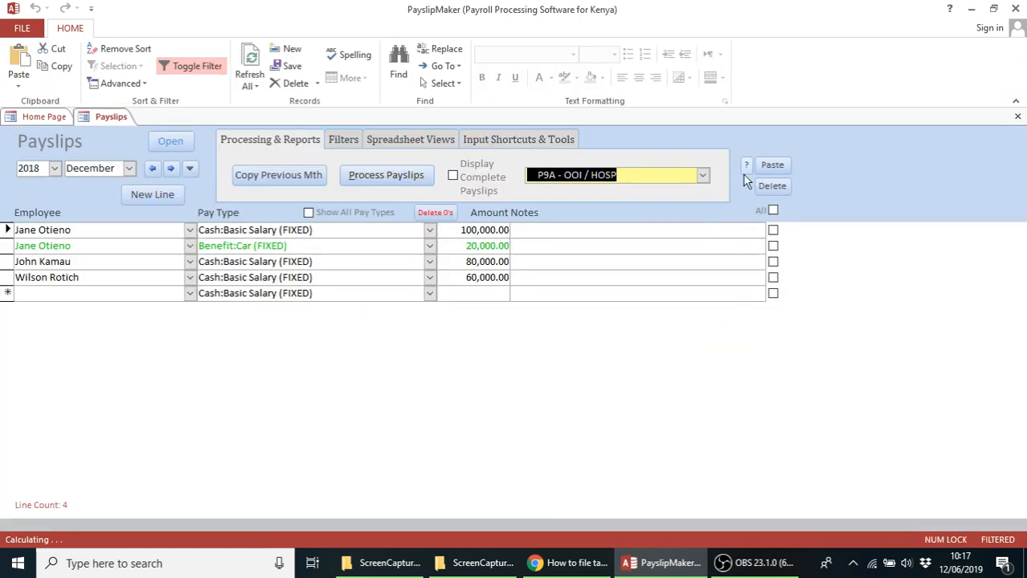
Preview and zoom the P9A - Page 2 (Back) form, close it, then switch to File Explorer
left_click(702, 176)
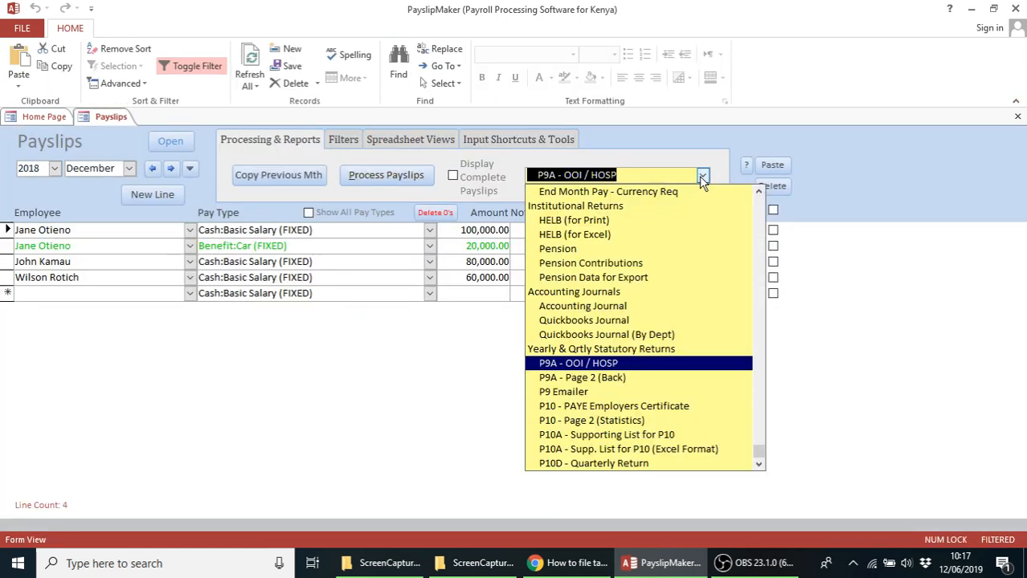
left_click(609, 379)
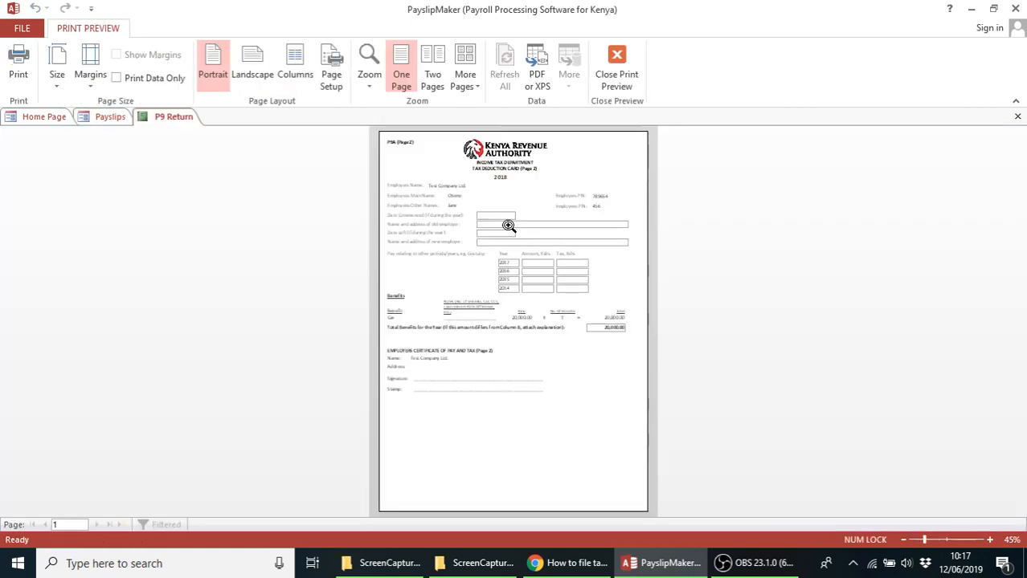
left_click(508, 286)
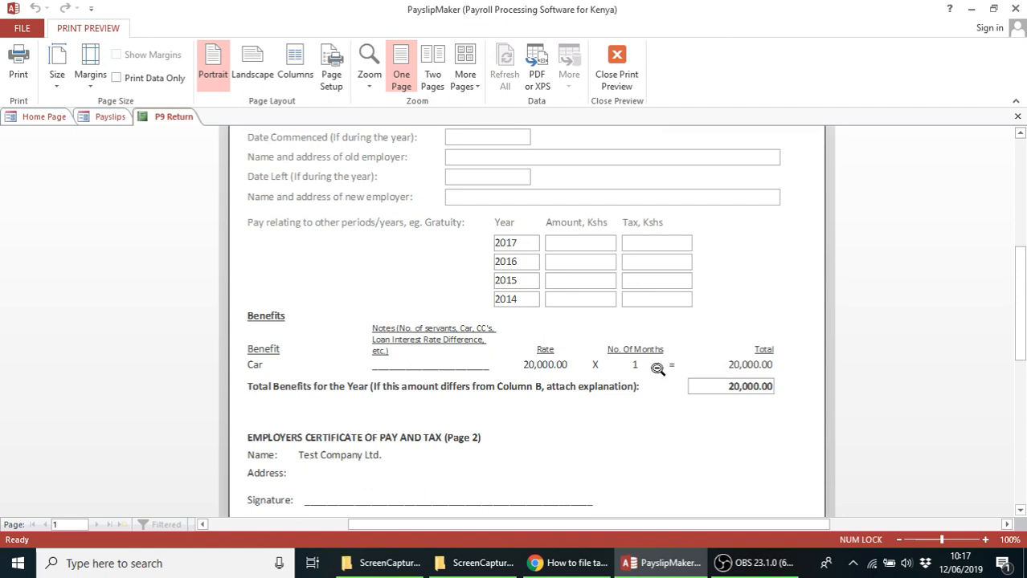
left_click(1017, 117)
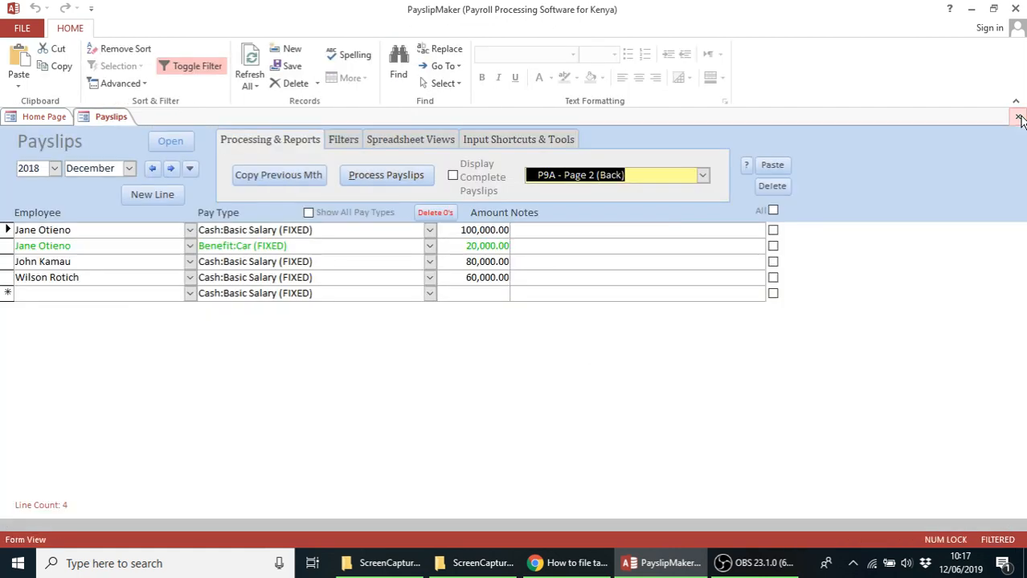
left_click(383, 565)
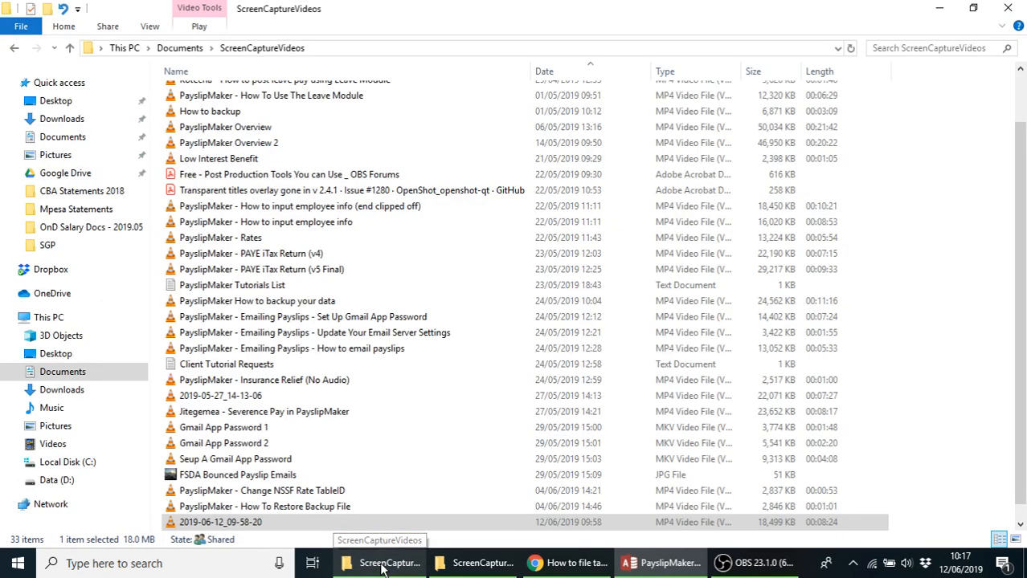
Open C:\Payslips_PDFs, delete all six existing P9 PDFs, and return to PayslipMaker
left_click(48, 248)
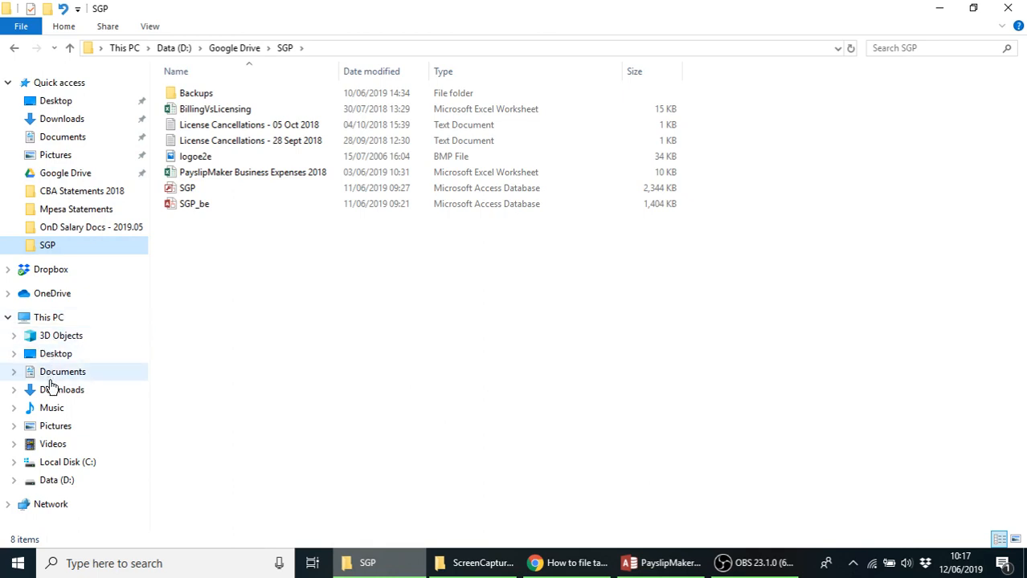
left_click(50, 466)
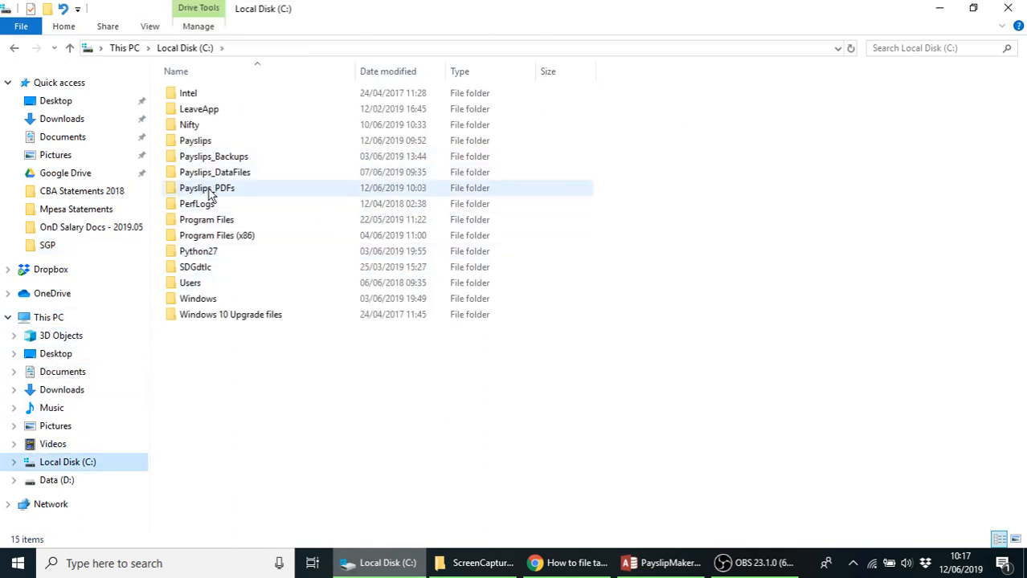
double_click(208, 189)
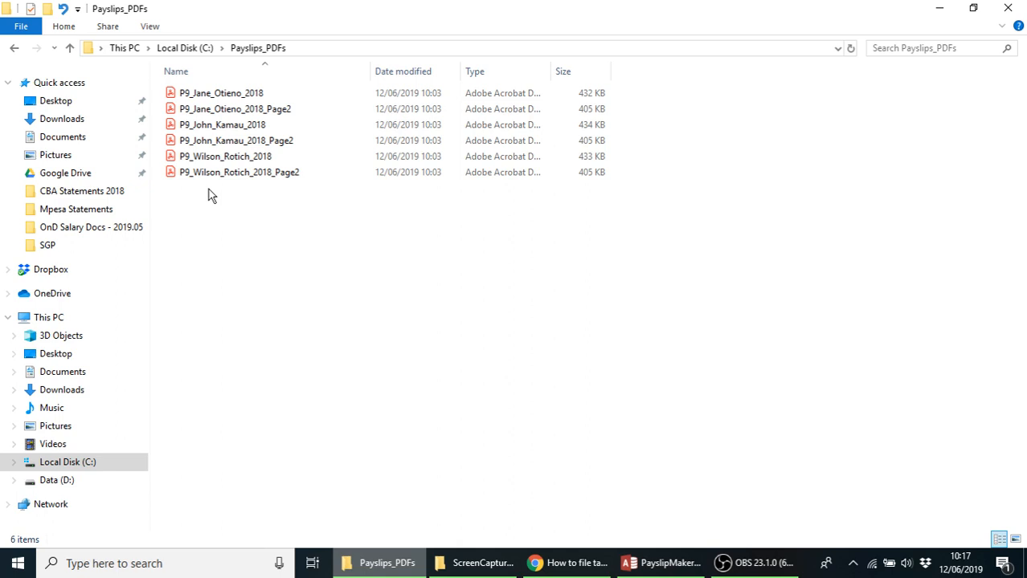
left_click(228, 96)
key("shift+Down")
key("shift+Down")
key("shift+Down")
key("shift+Down")
key("shift+Down")
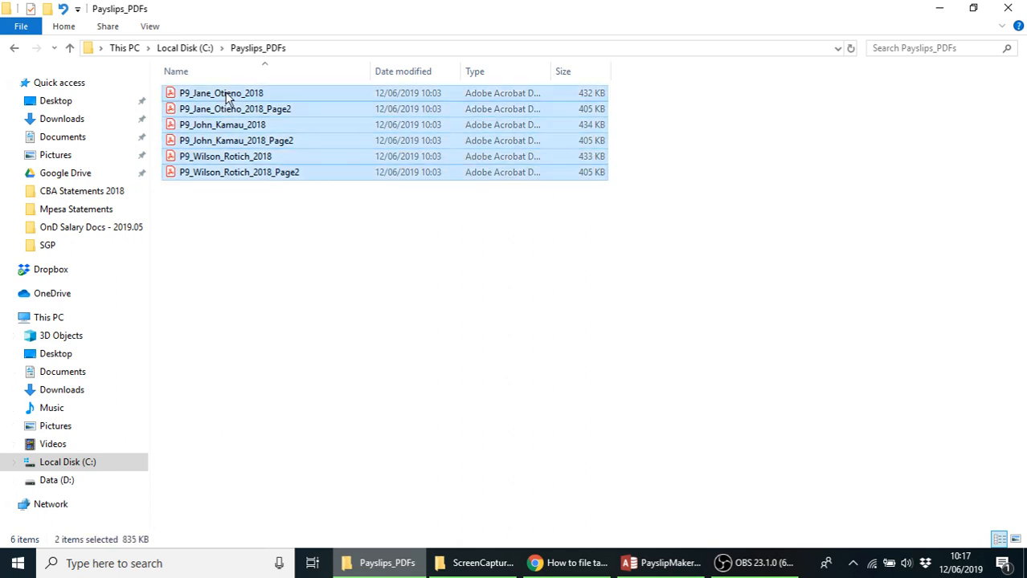
key("Delete")
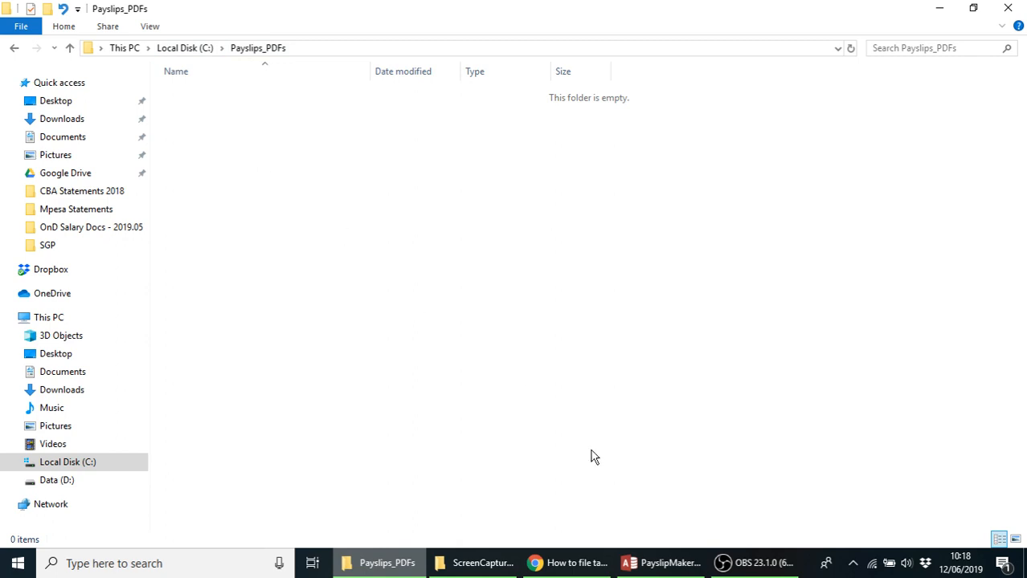
left_click(661, 571)
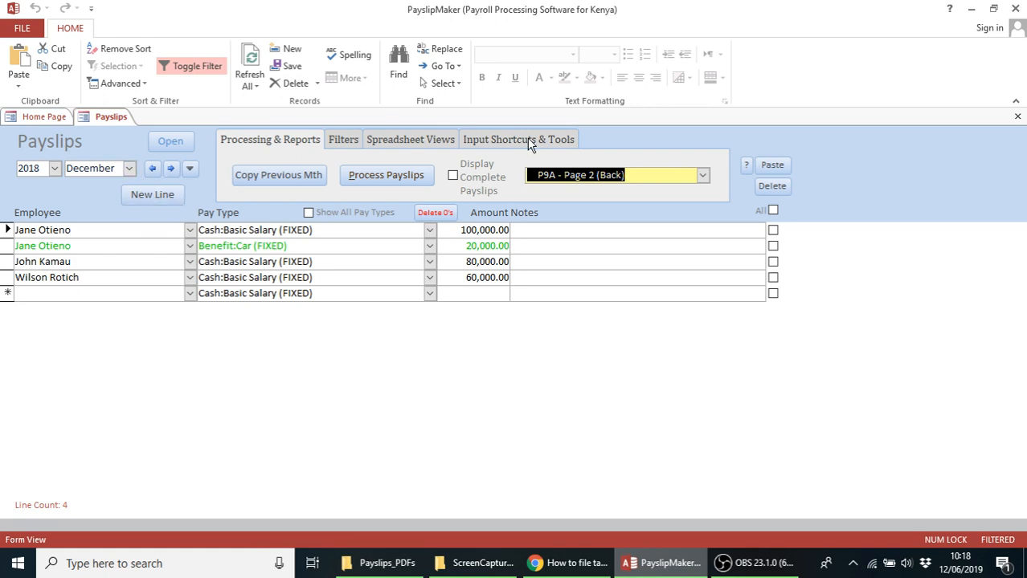
Open the P9 Emailer, load the employee e-mail list, and tick Set All to mark all three for sending
left_click(703, 176)
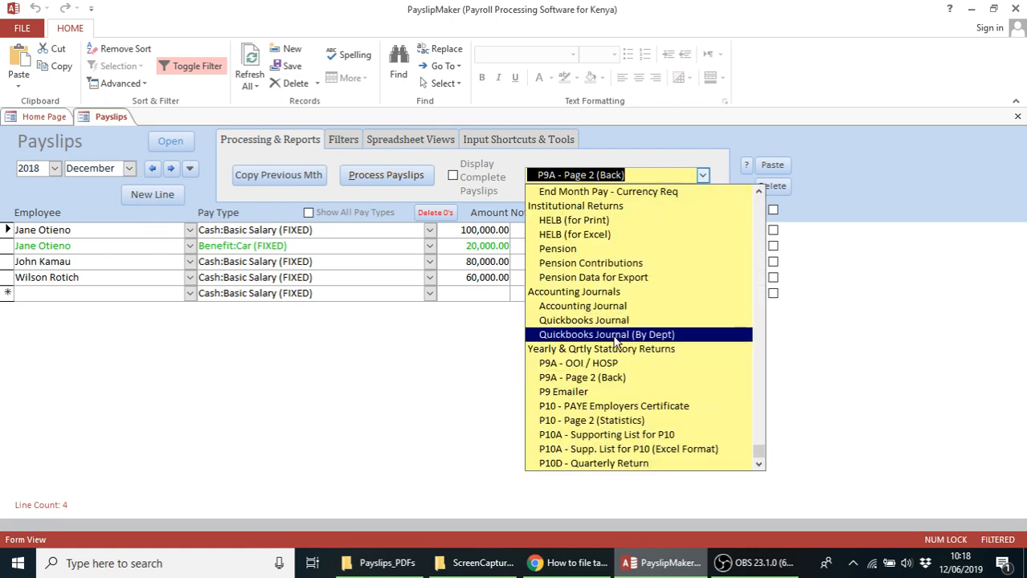
left_click(563, 392)
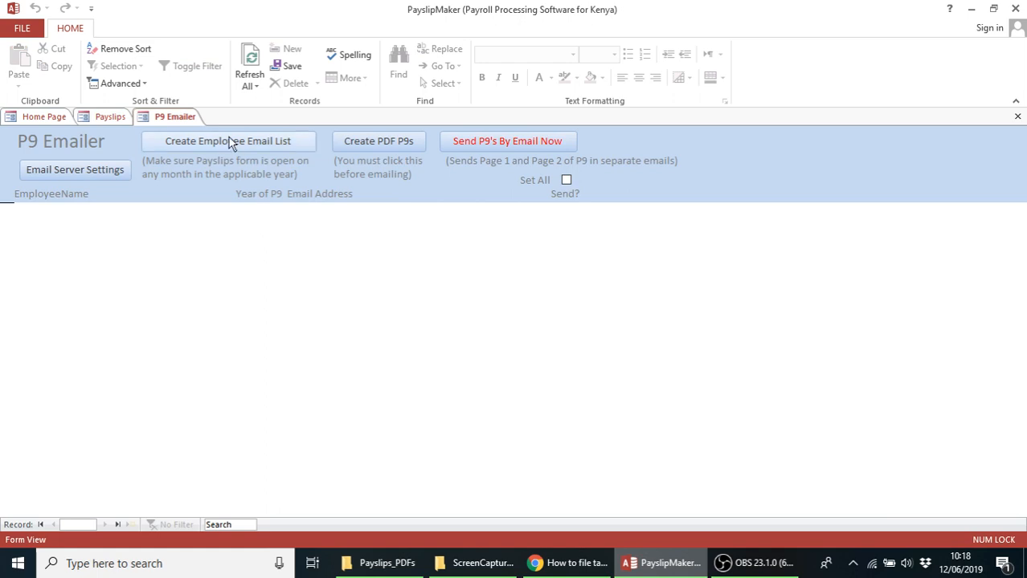
left_click(225, 152)
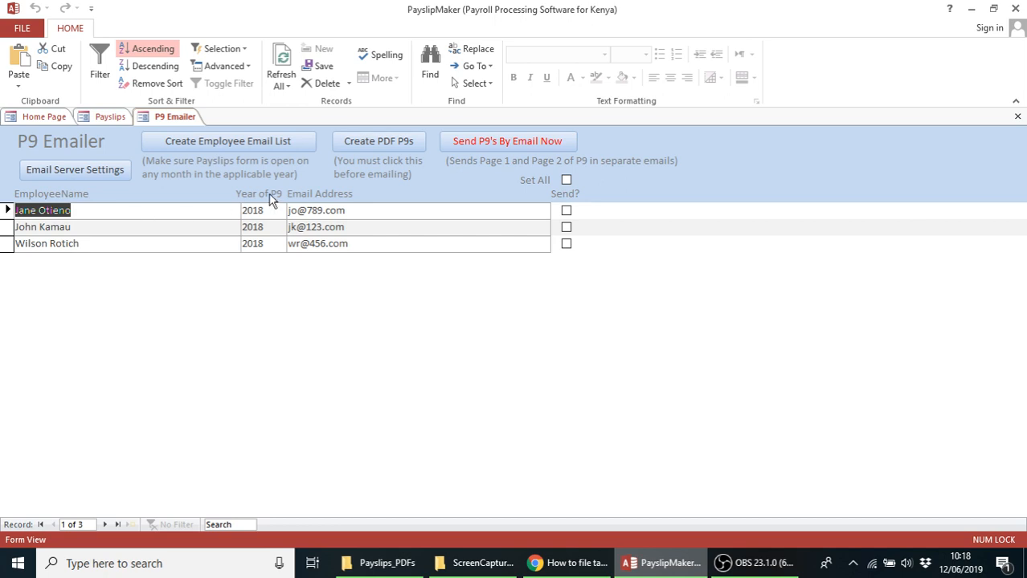
left_click(566, 182)
left_click(410, 213)
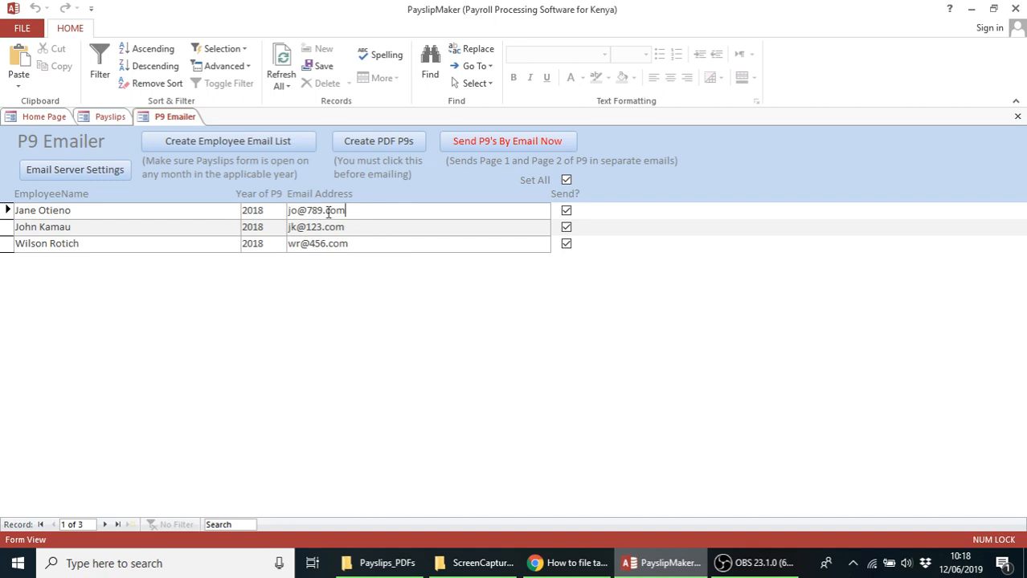
Create the PDF P9s for the three employees, confirming the folder notice and completion message
left_click(382, 146)
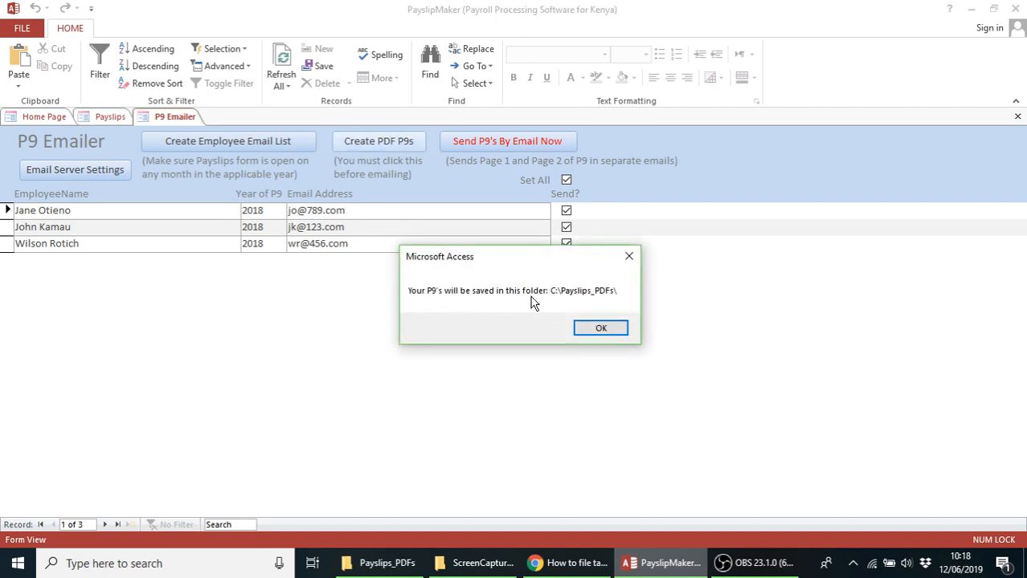
left_click(601, 330)
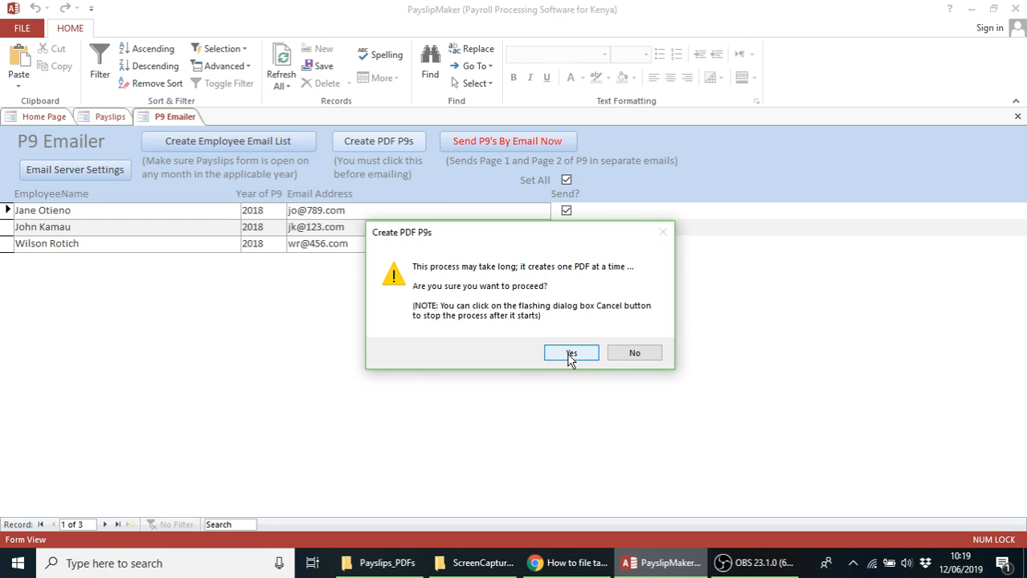
left_click(570, 353)
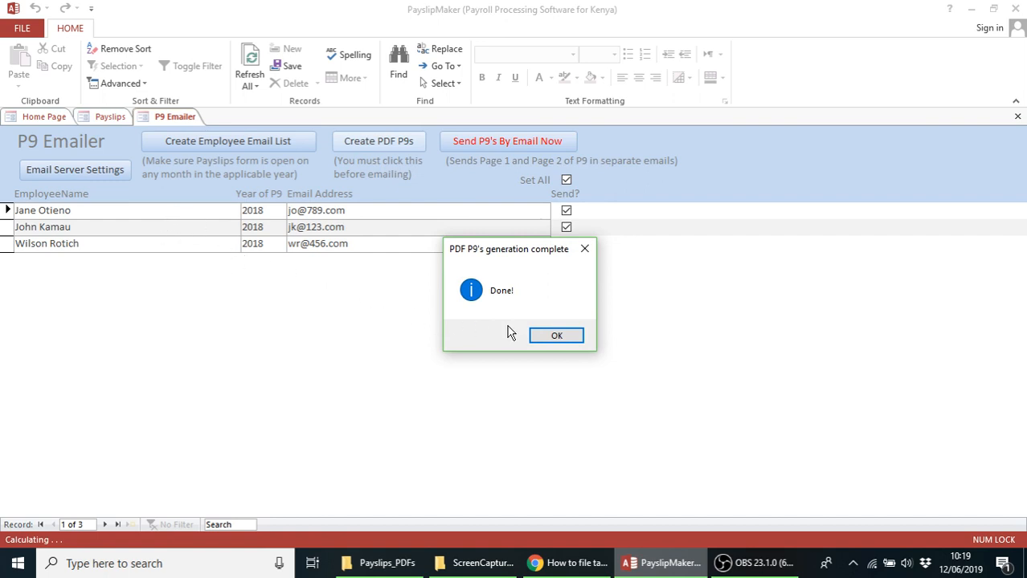
left_click(557, 340)
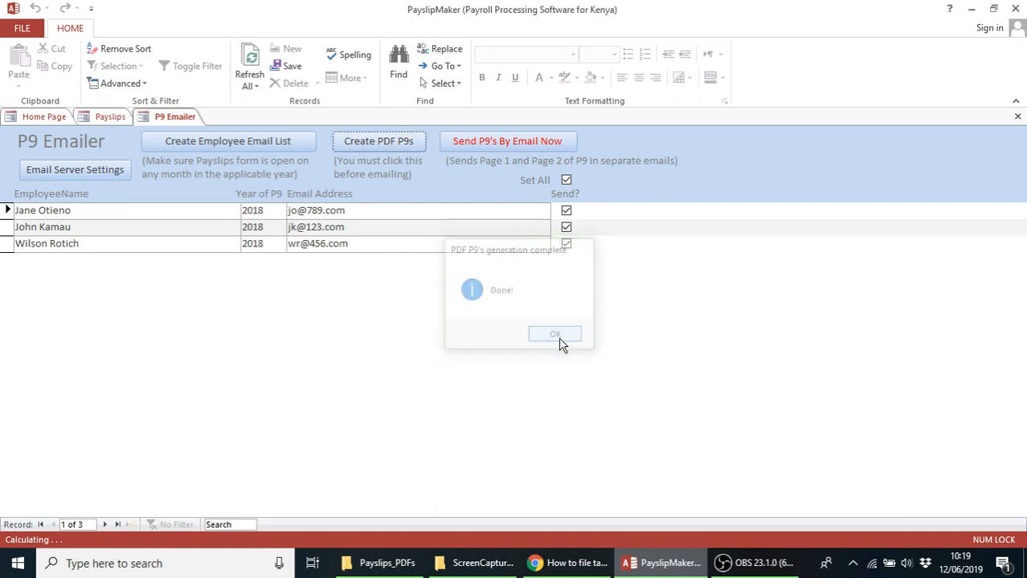
left_click(389, 564)
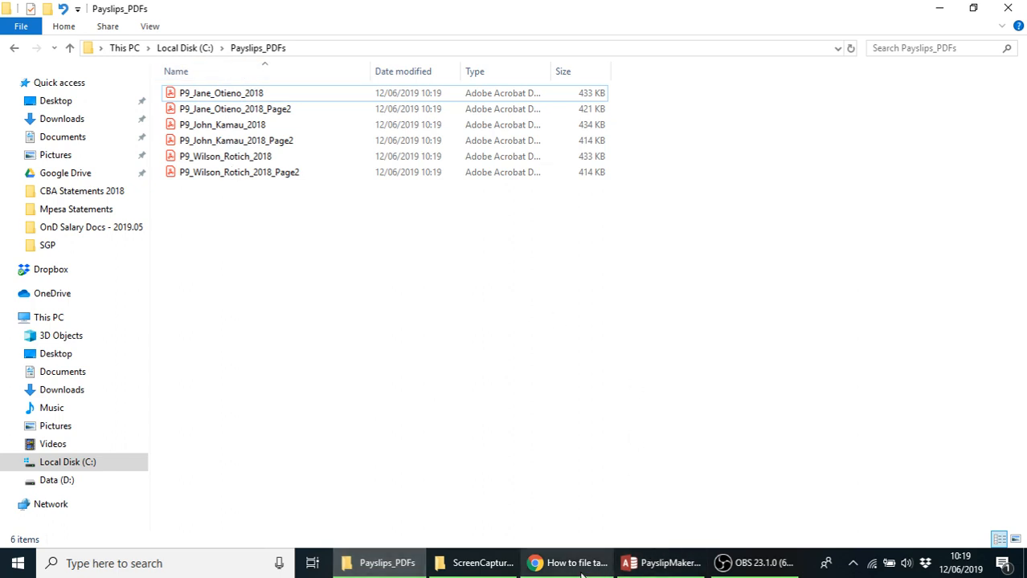
left_click(654, 566)
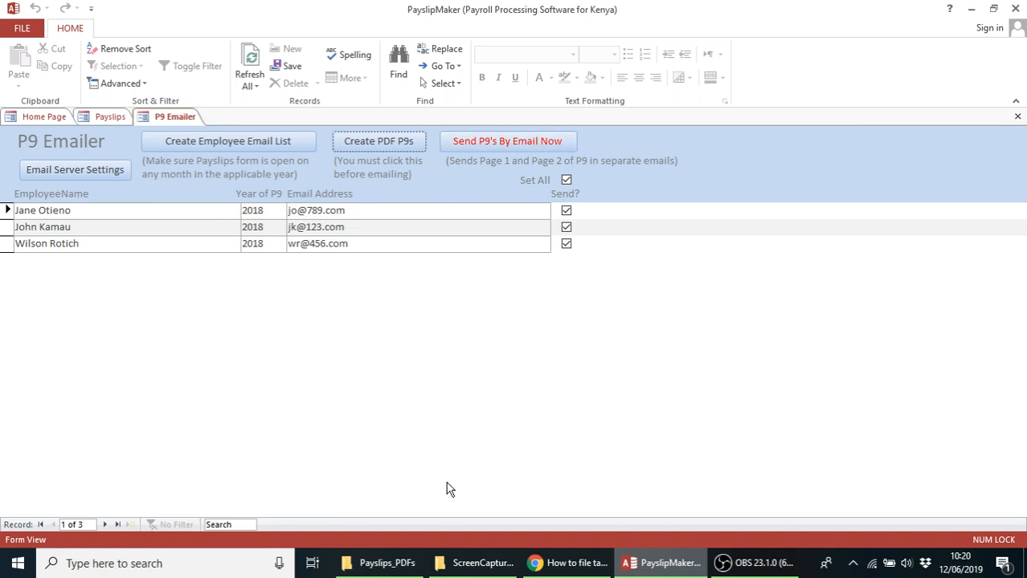
left_click(386, 565)
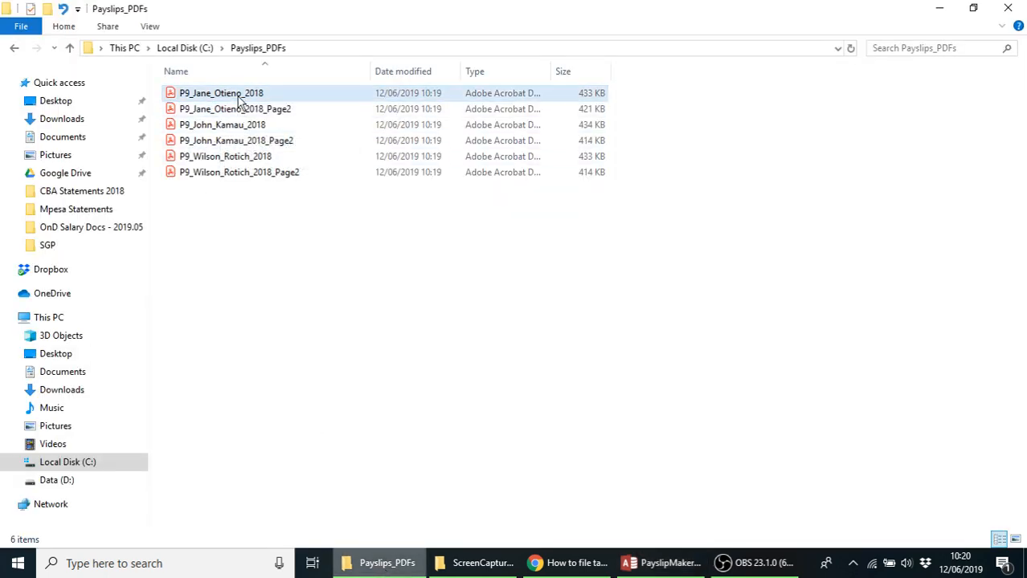
left_click(566, 567)
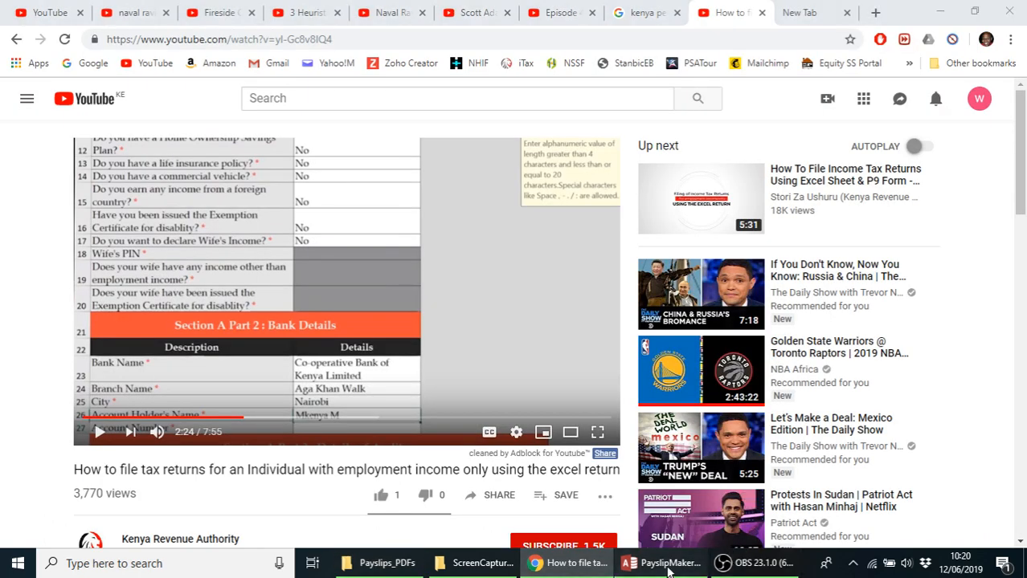
left_click(667, 566)
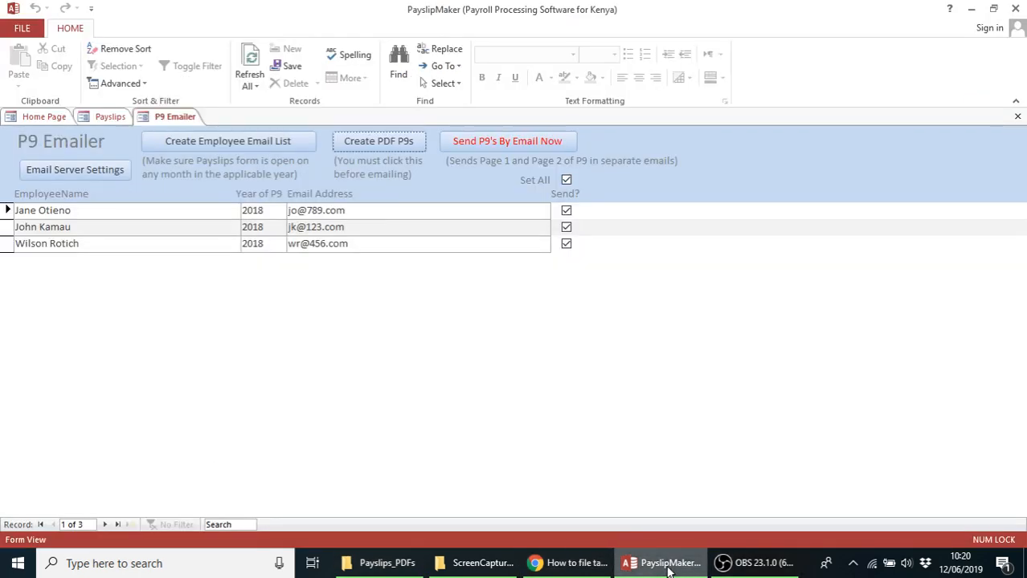
Open the Email Server and Account Details form and visit the SMTP account and password fields
left_click(72, 173)
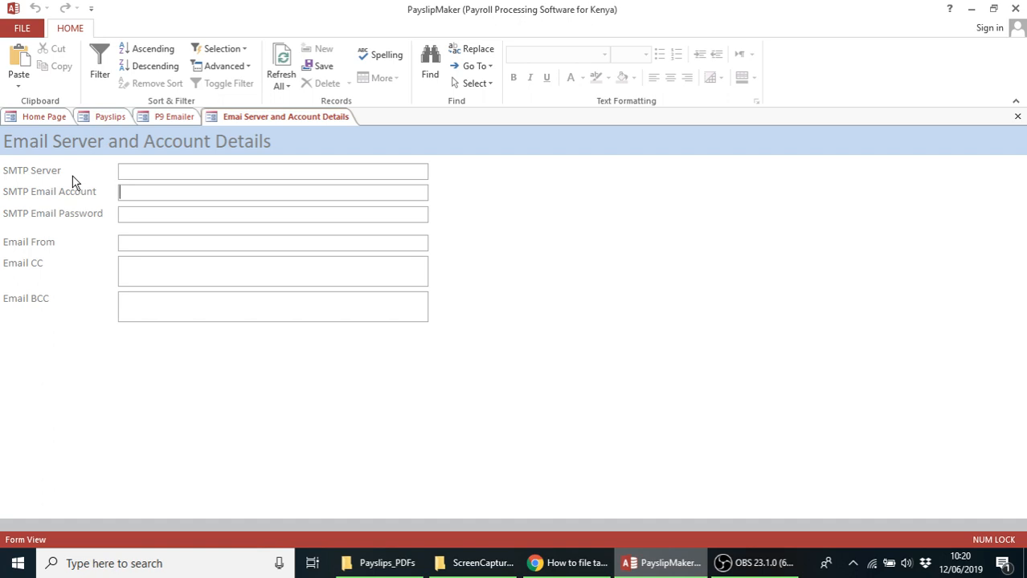
left_click(128, 213)
left_click(129, 193)
left_click(127, 195)
Enter a sample e-mail address in Email BCC, then move it to Email CC and clear it
left_click(121, 299)
type("myemail@email")
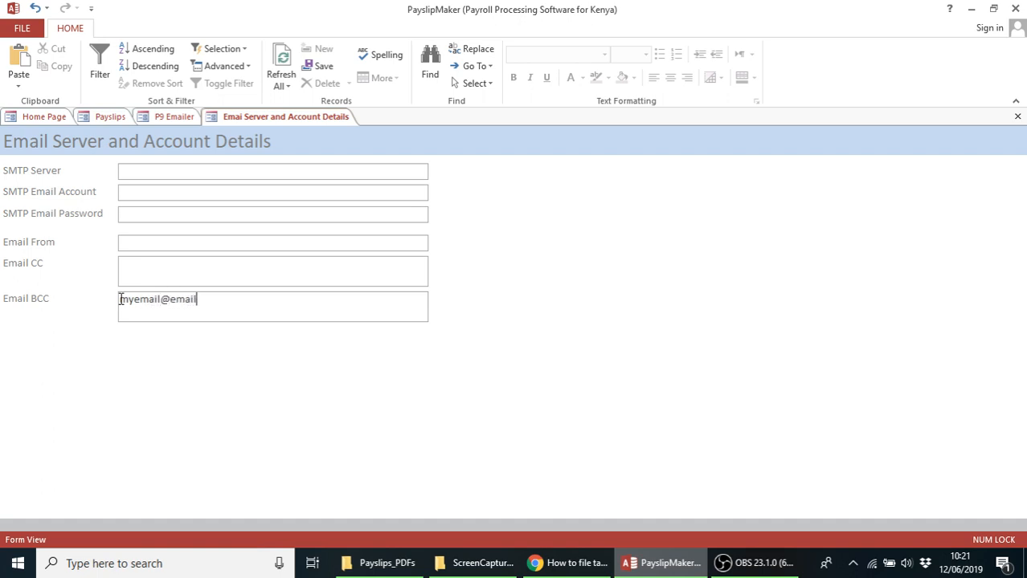
type(".com")
double_click(122, 302)
key("ctrl+c")
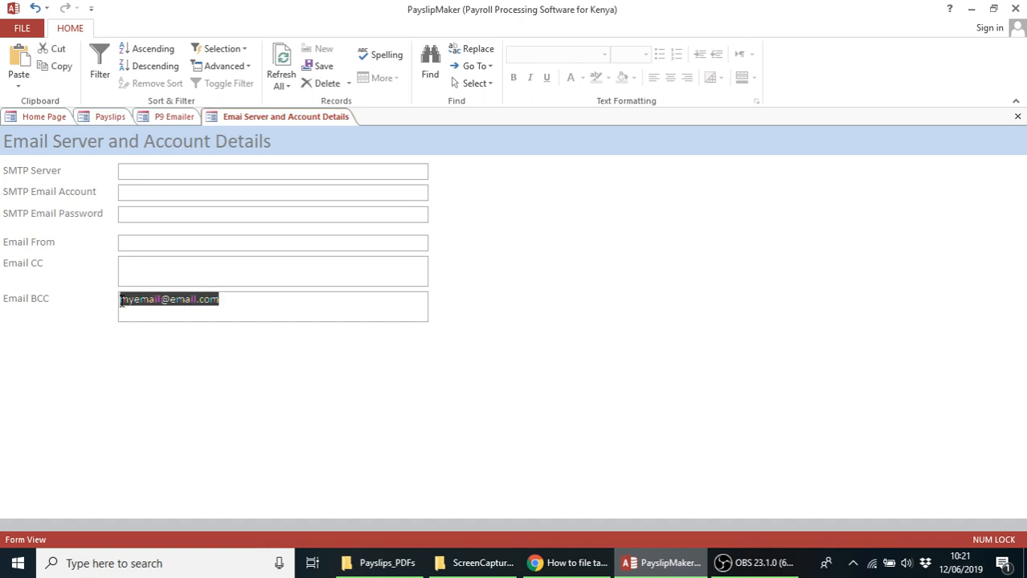
key("Delete")
left_click(127, 267)
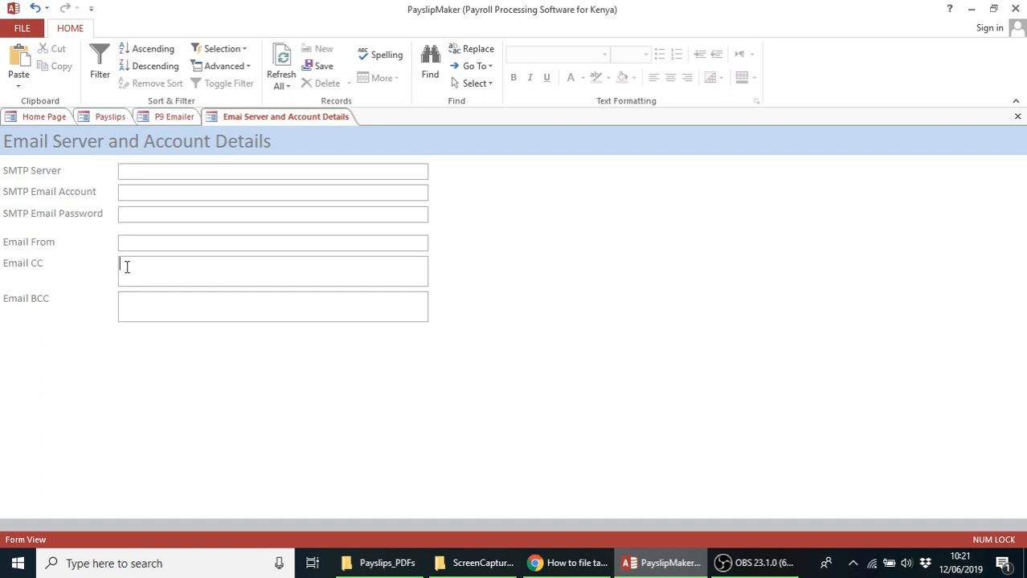
key("ctrl+v")
key("BackSpace")
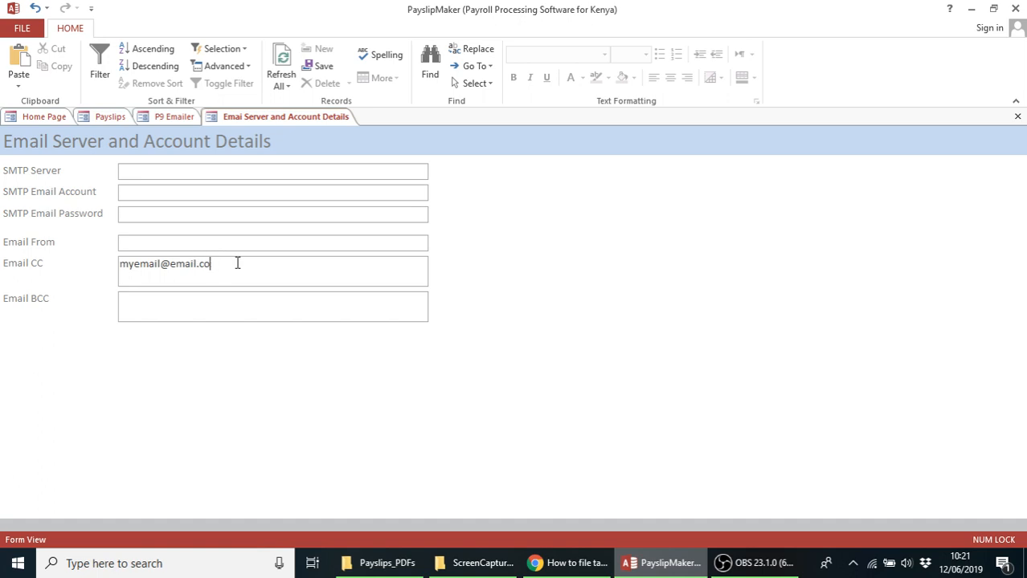
key("BackSpace")
key("BackSpace")
key("BackSpace")
key("BackSpace")
key("BackSpace")
key("BackSpace")
key("BackSpace")
key("BackSpace")
key("BackSpace")
key("BackSpace")
key("BackSpace")
key("BackSpace")
key("BackSpace")
key("BackSpace")
key("BackSpace")
key("BackSpace")
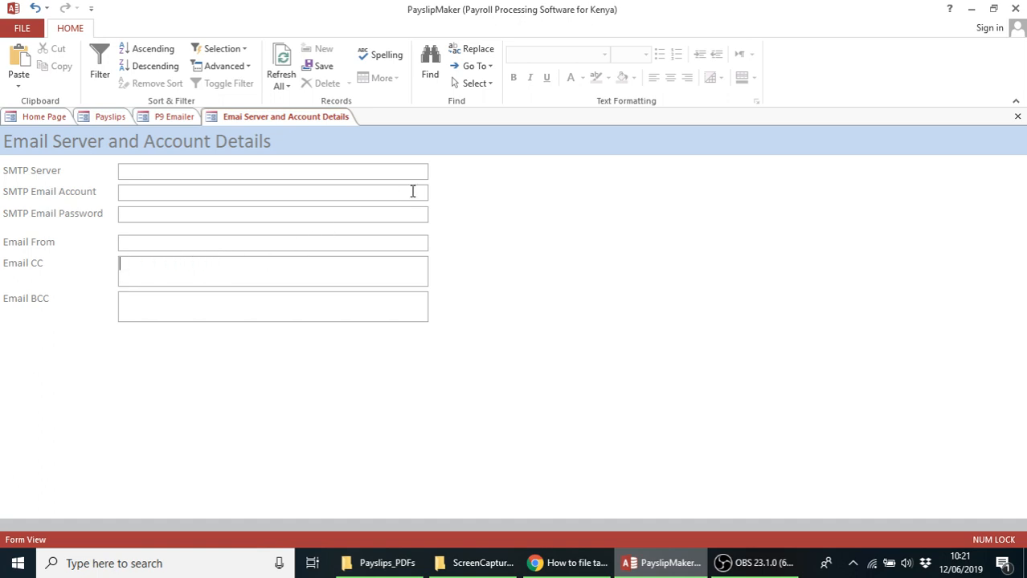
Close the Email Server settings and P9 Emailer forms, then switch to the YouTube video in Chrome
left_click(1019, 120)
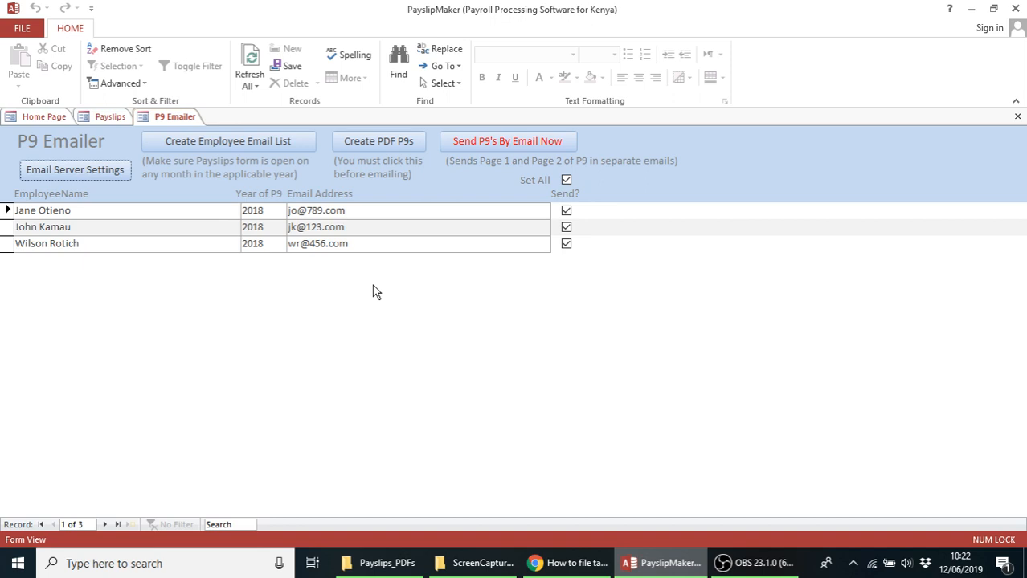
left_click(1018, 118)
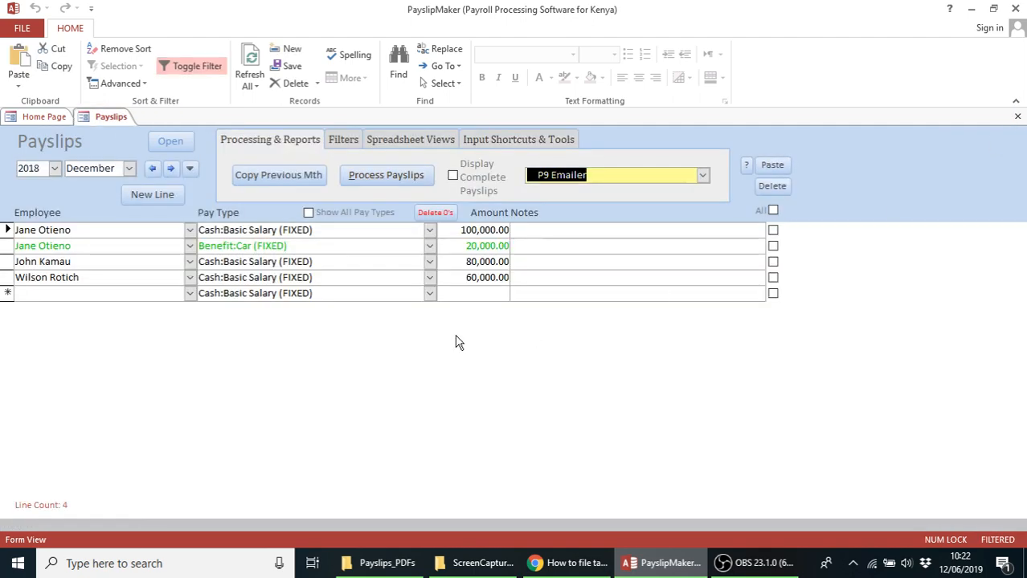
left_click(574, 562)
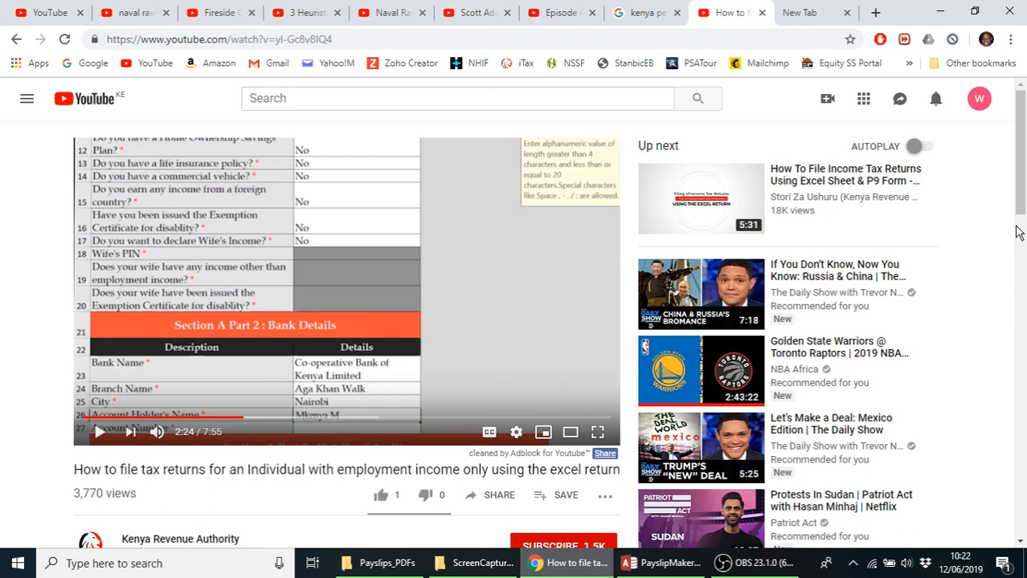
Scroll through the Kenya Revenue Authority tax-filing video page, then switch back to PayslipMaker's Payslips screen
scroll(1019, 200, "down", 2)
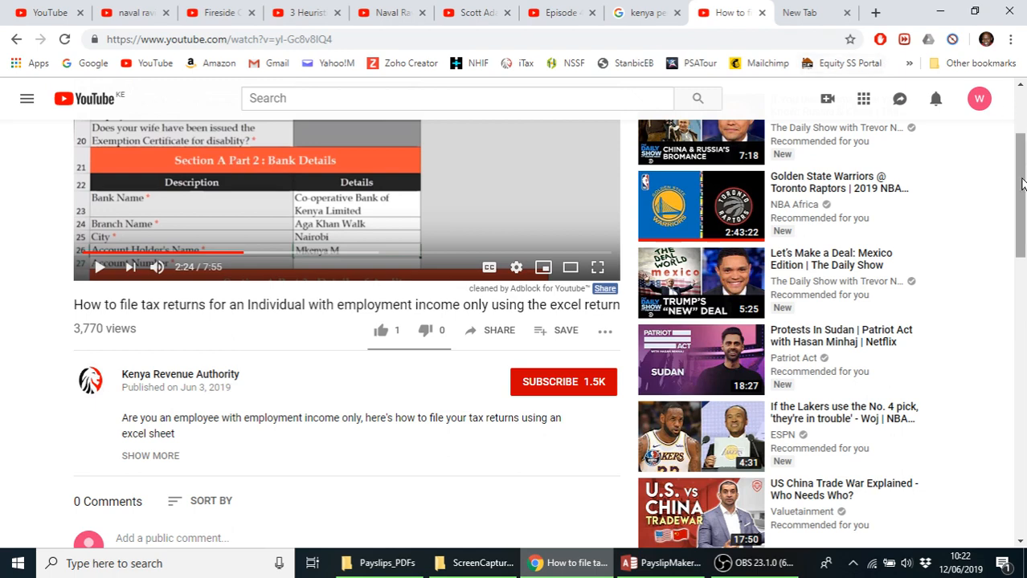
scroll(1020, 183, "up", 2)
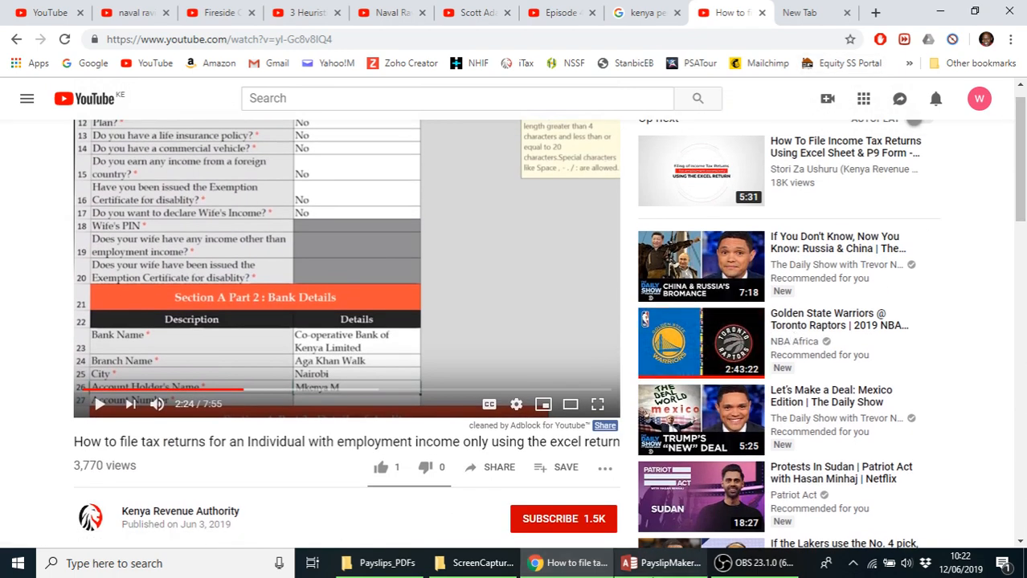
left_click(661, 563)
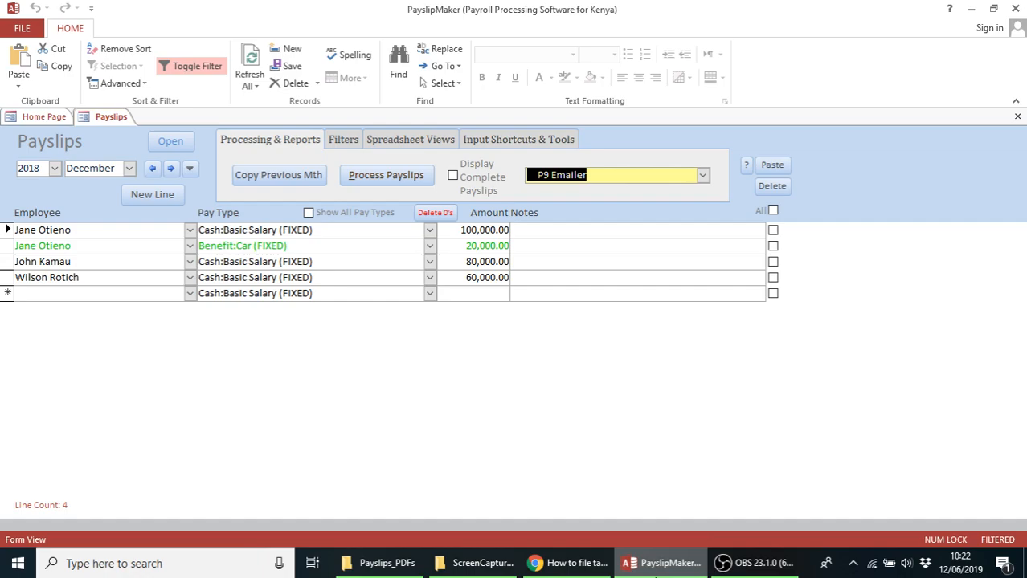